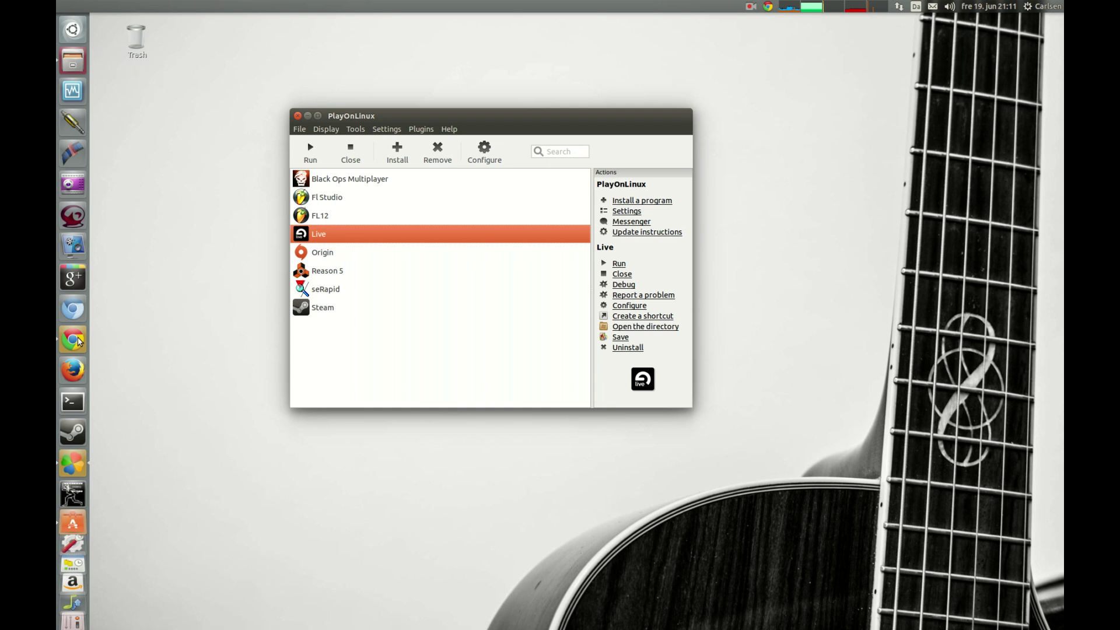
Start downloading the free Live 9 Suite trial zip from ableton.com/en/trial in Chrome.
left_click(74, 342)
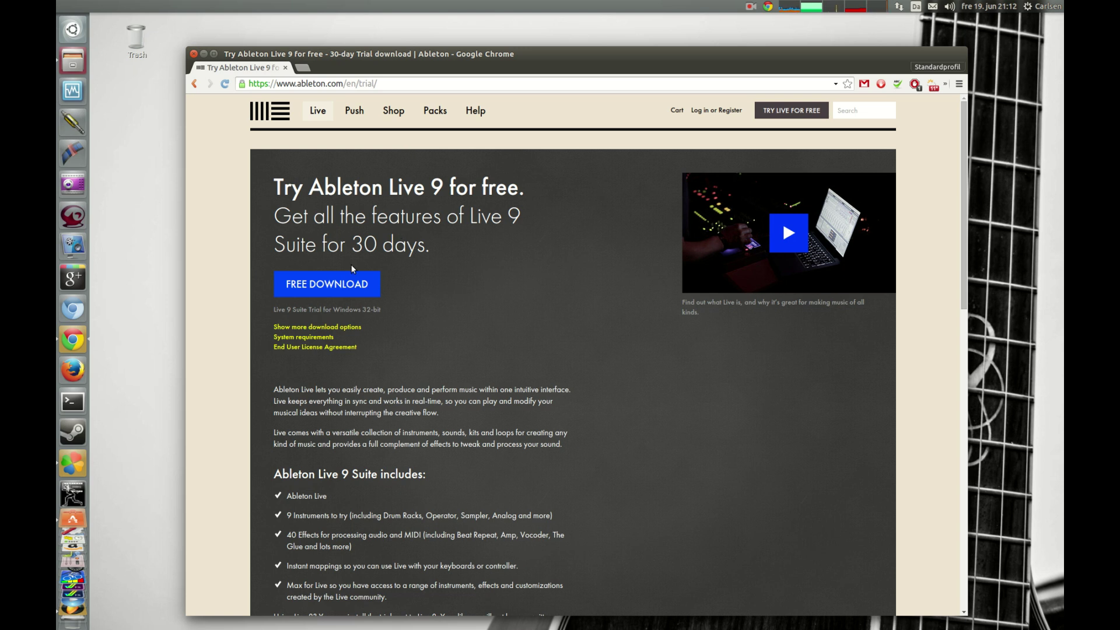
left_click(357, 282)
left_click_drag(531, 50, 523, 28)
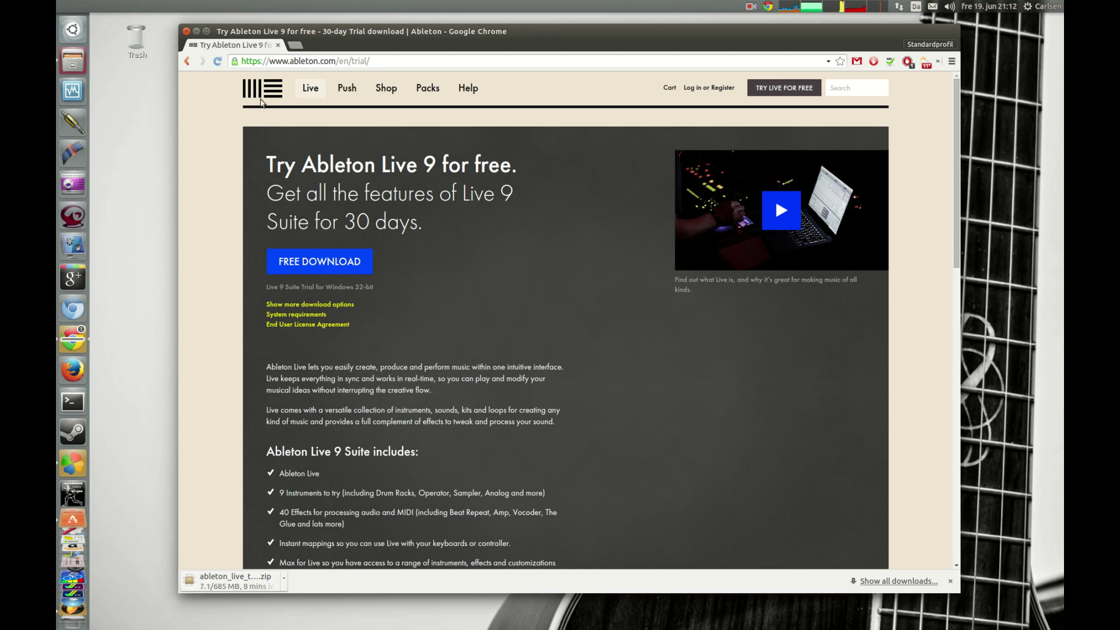
Check that Ubuntu Software Center lists the PlayOnLinux package with Remove, meaning it is already installed.
left_click(198, 31)
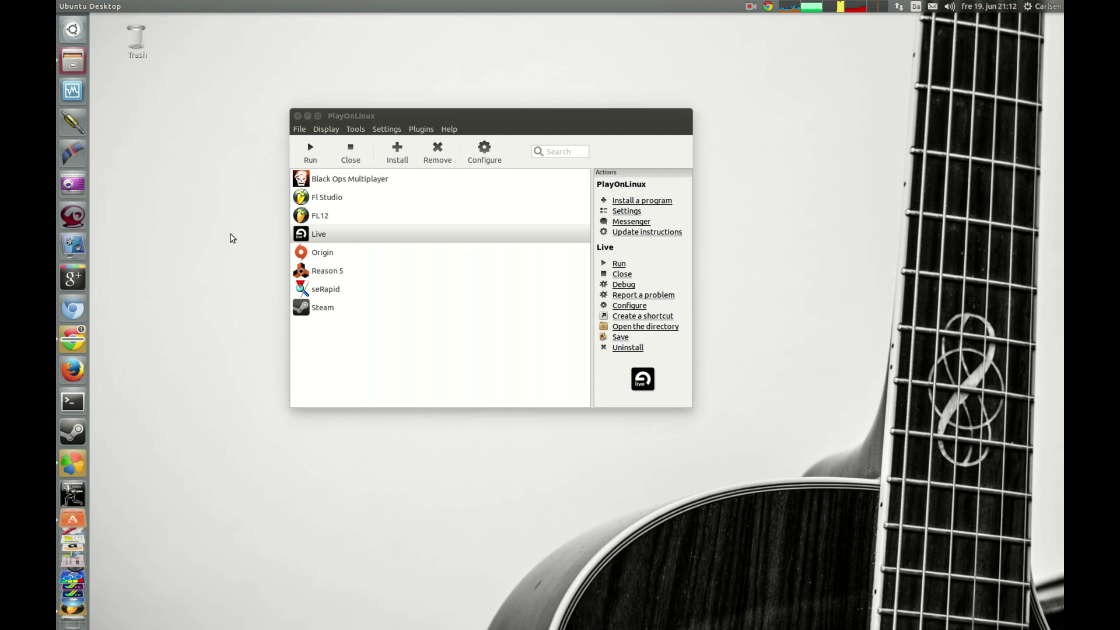
left_click(414, 119)
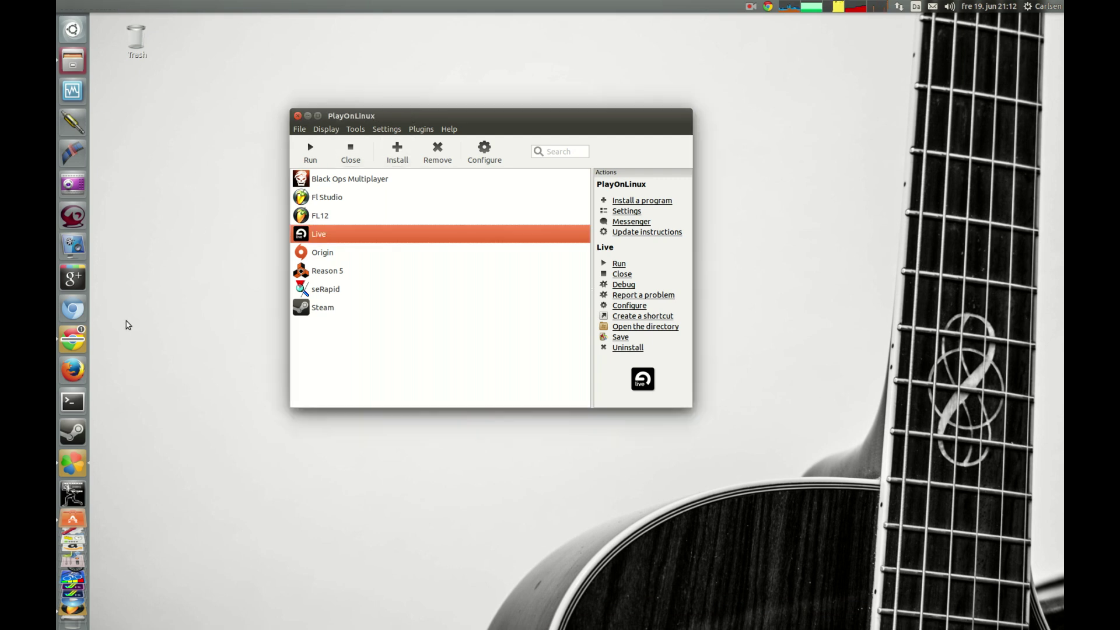
left_click(72, 528)
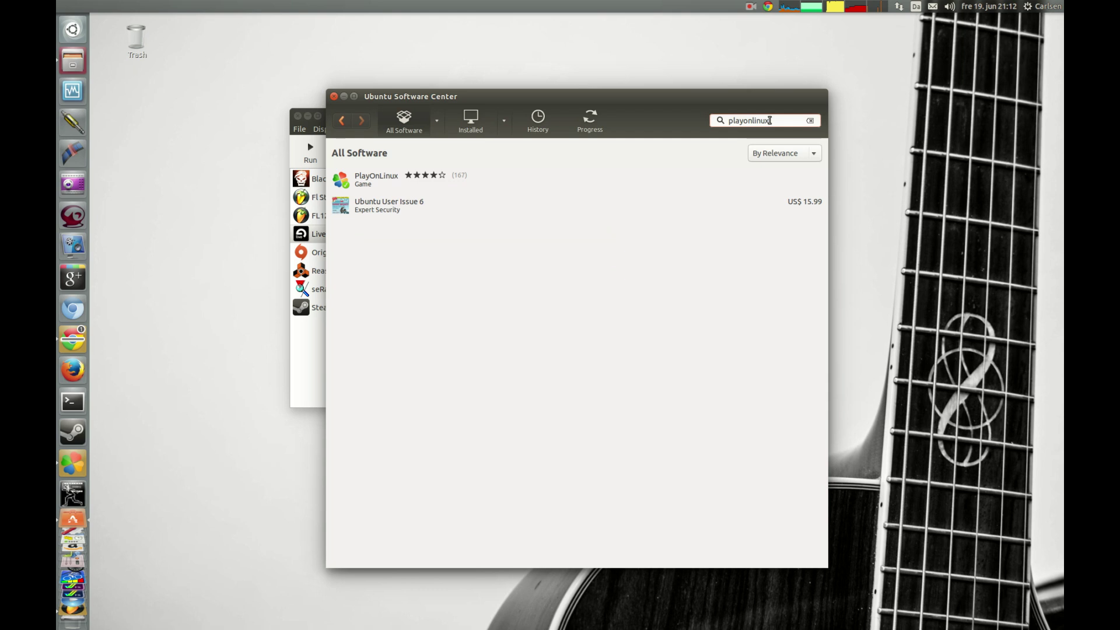
left_click(388, 178)
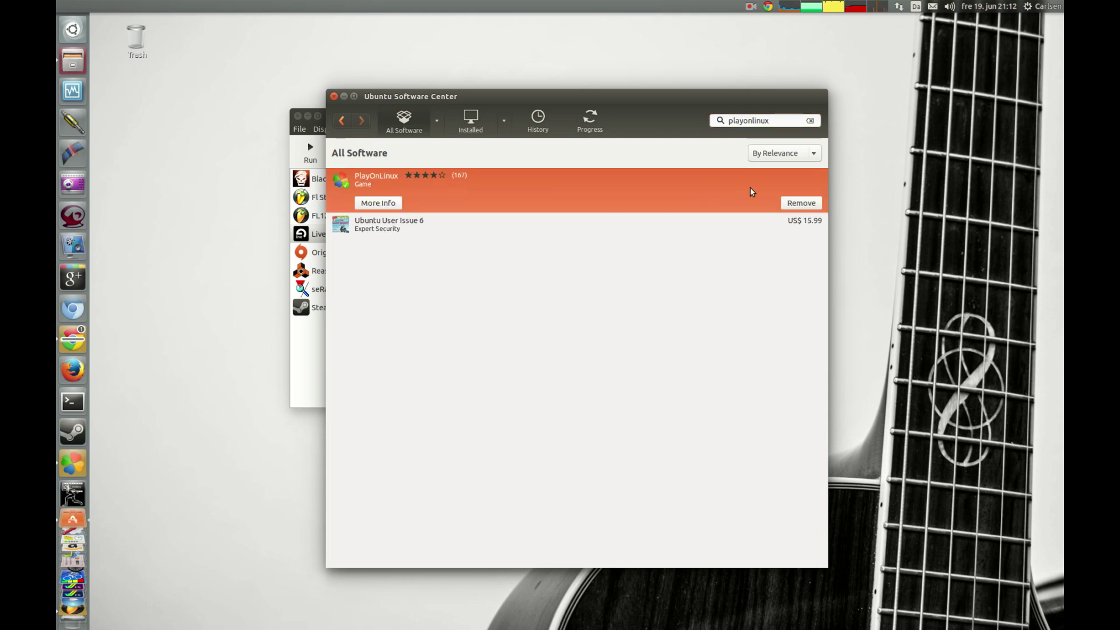
left_click(345, 97)
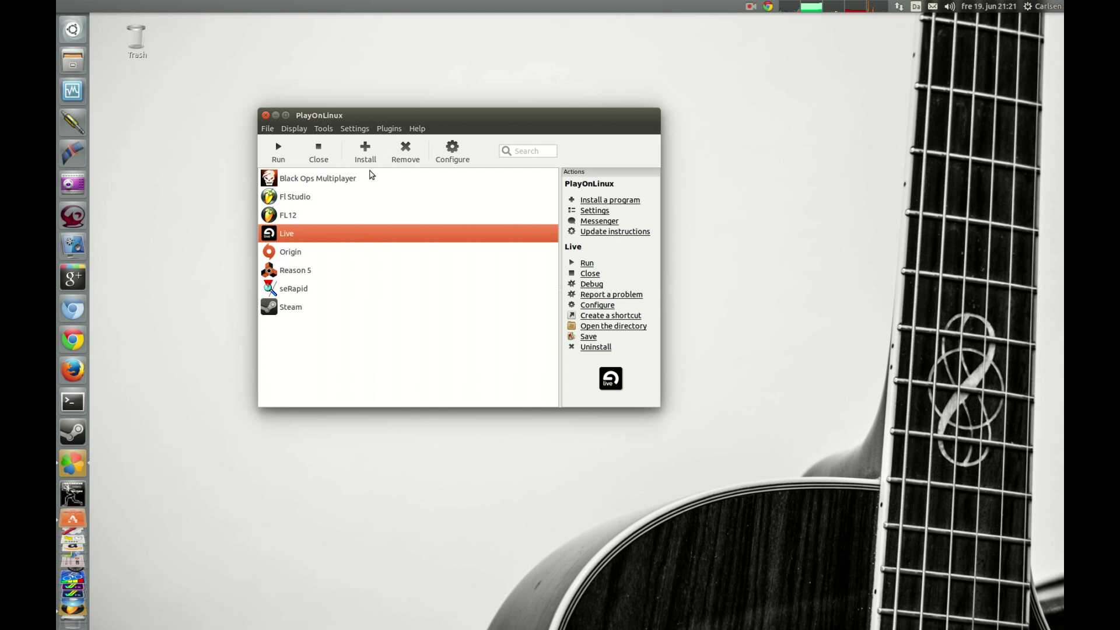
Search the PlayOnLinux install catalogue for 'live' and start installing Ableton Live 9.
left_click(368, 155)
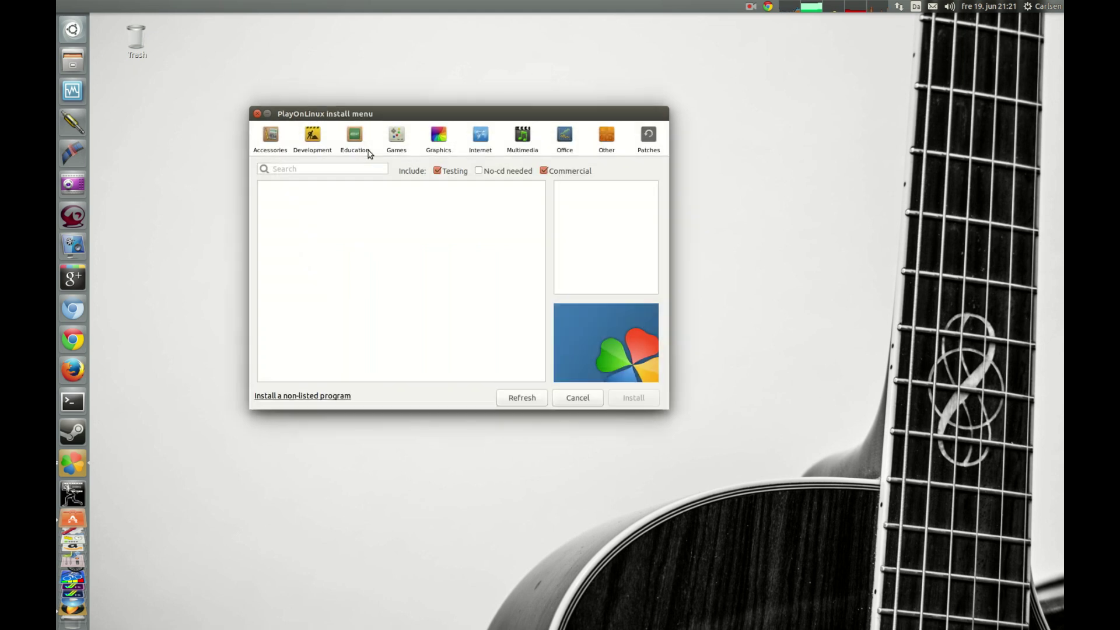
left_click(332, 169)
type("live")
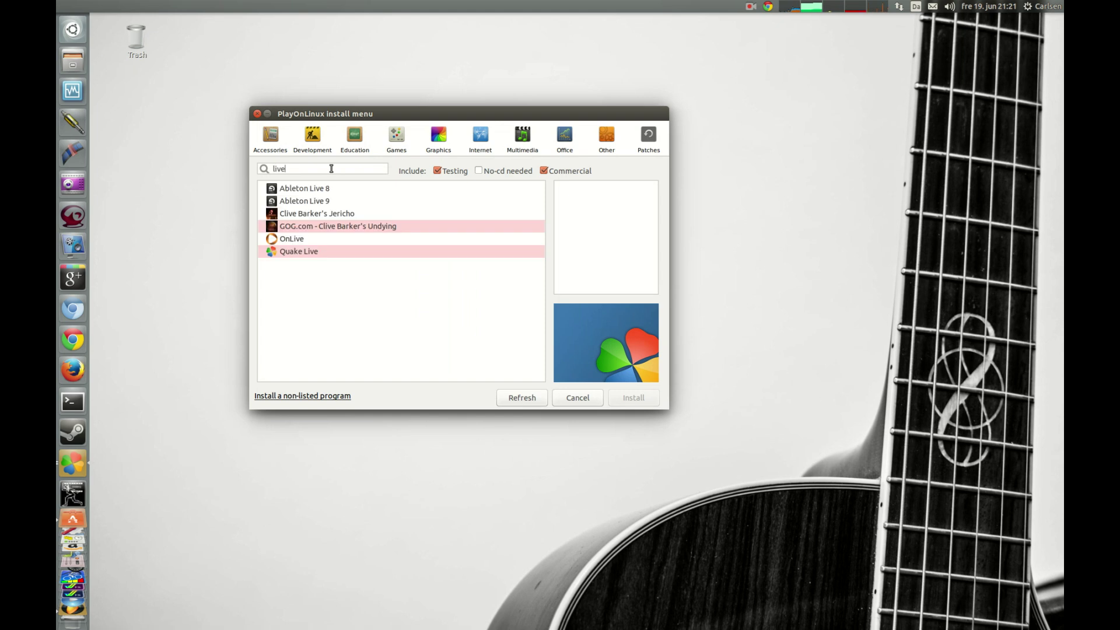
left_click(322, 204)
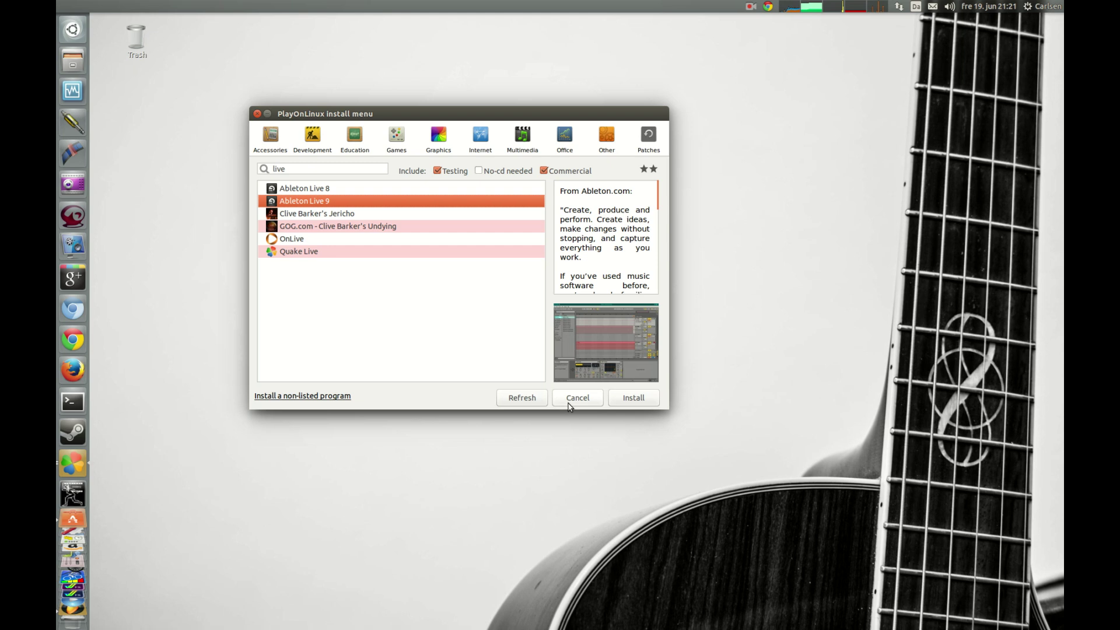
left_click(628, 401)
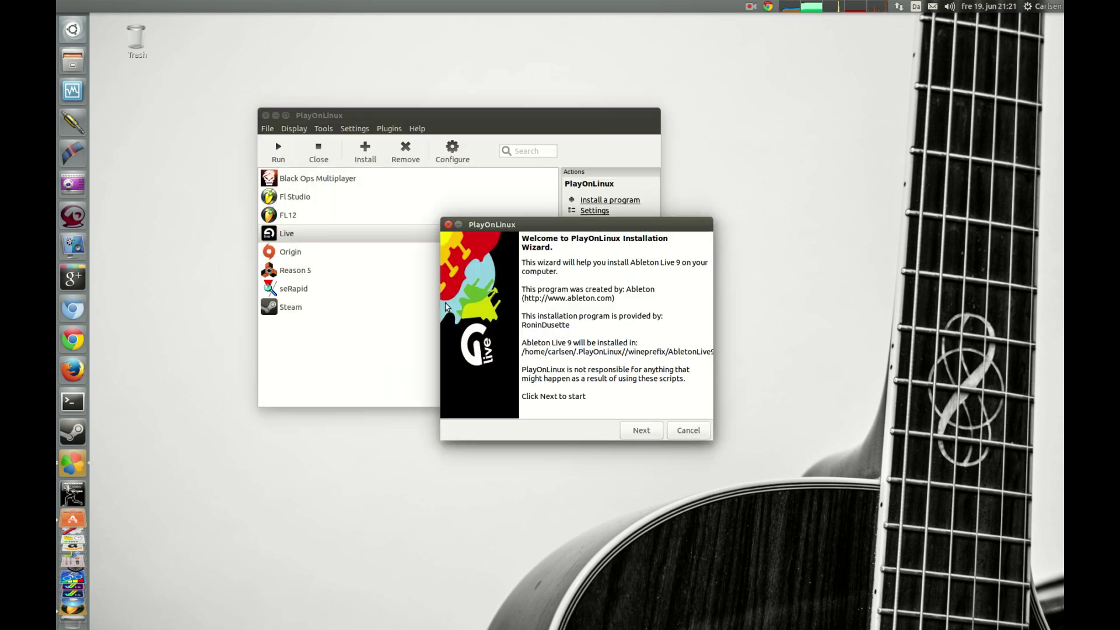
Continue past the wizard welcome and choose Downloads/Live/Setup.msi as the setup file.
left_click(640, 426)
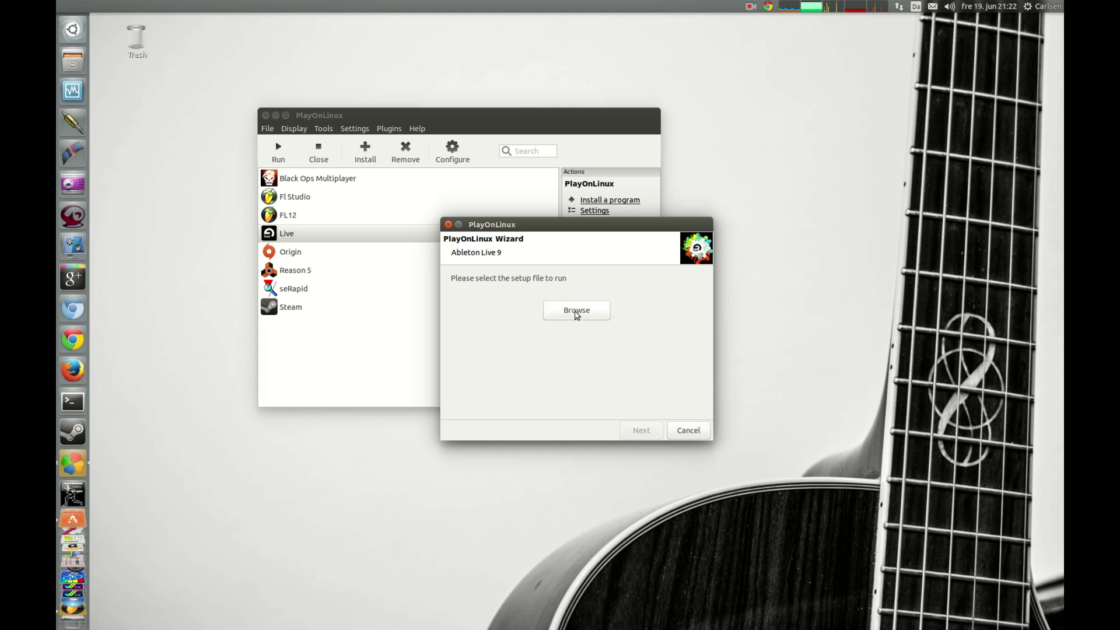
left_click(577, 310)
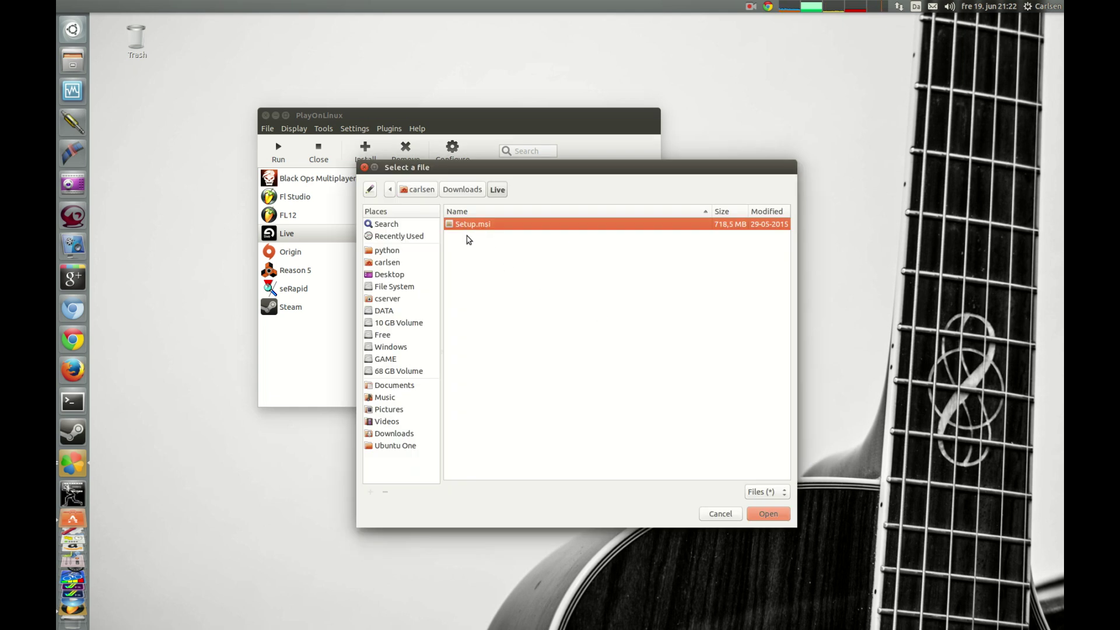
left_click(769, 517)
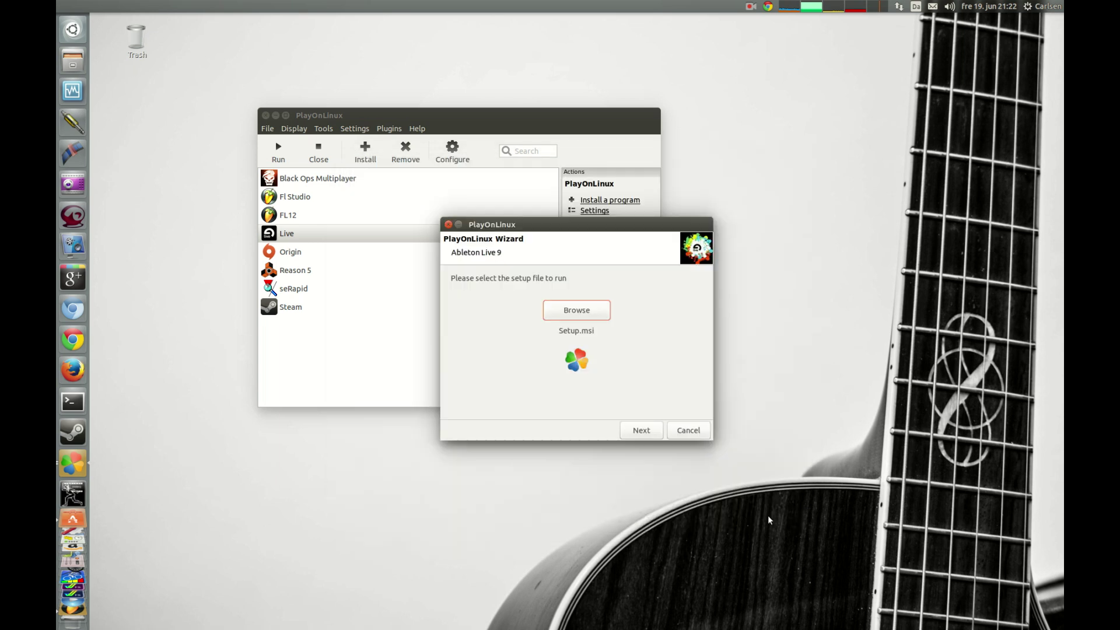
Run Setup.msi, accept the licence, and install to the default folder with 'Launch Ableton Live 9 Trial' unticked.
left_click(641, 431)
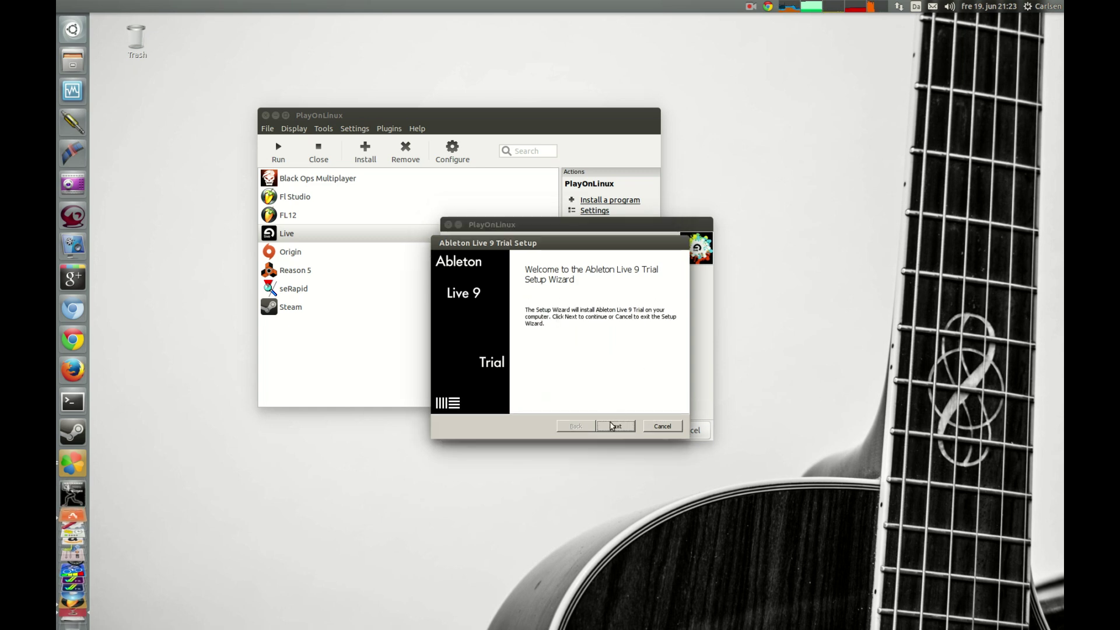
left_click(616, 426)
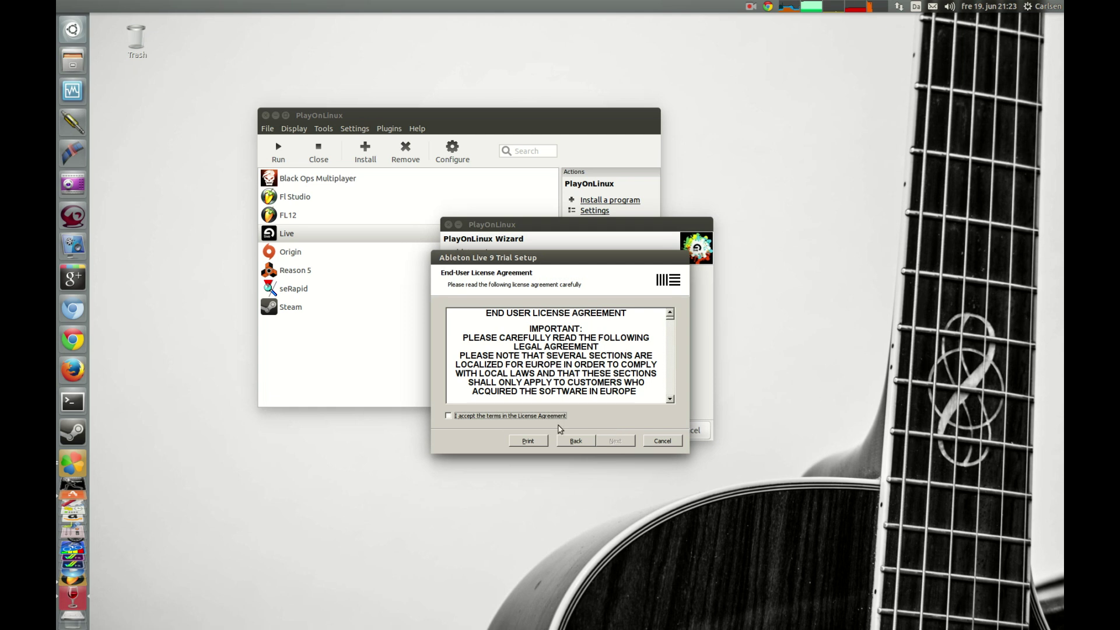
left_click(551, 416)
left_click(616, 441)
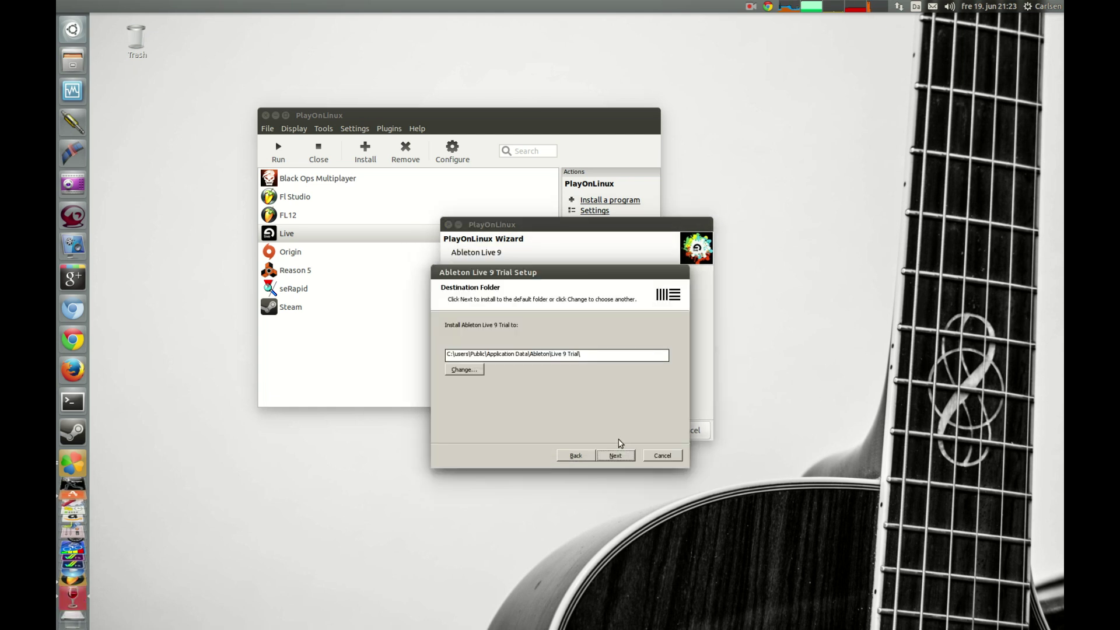
left_click(626, 457)
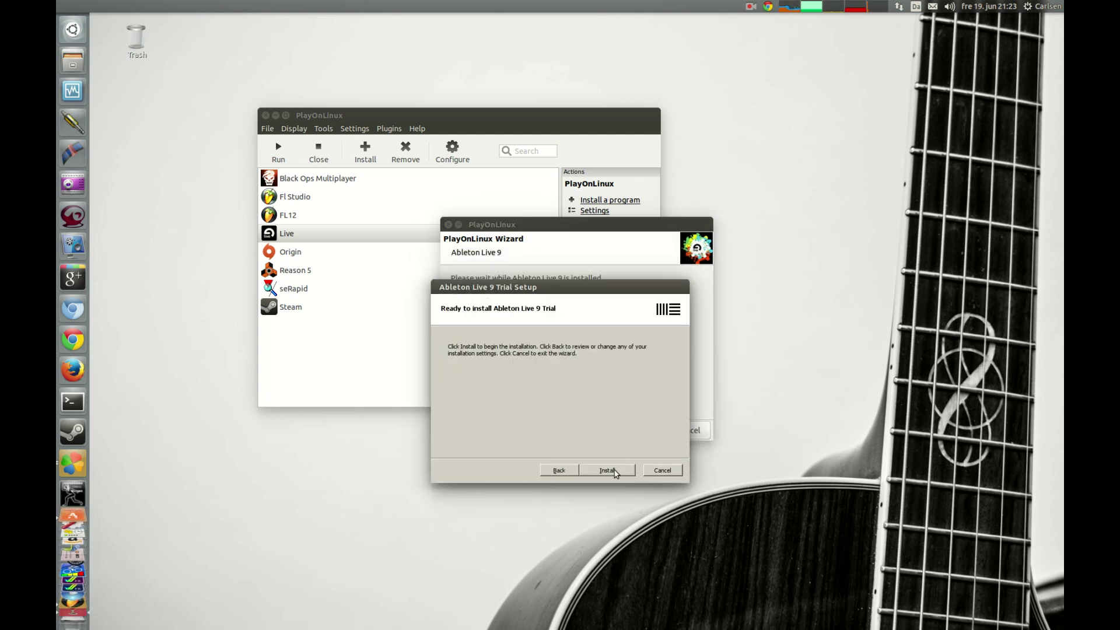
left_click(613, 470)
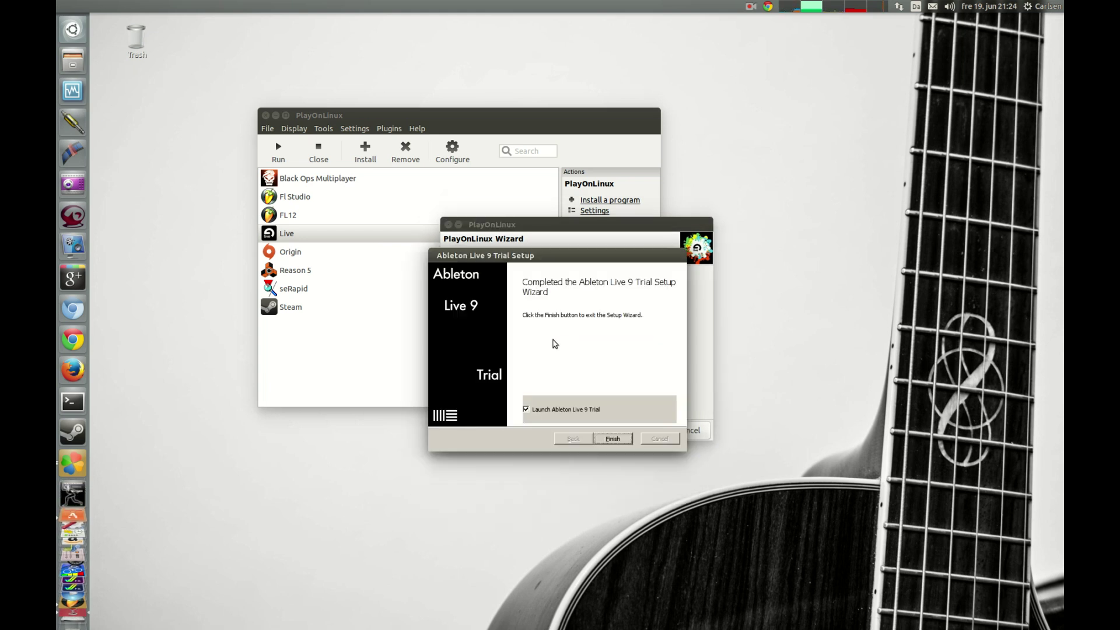
left_click(527, 410)
Finish the Ableton setup and acknowledge PlayOnLinux's registration notice.
left_click(613, 439)
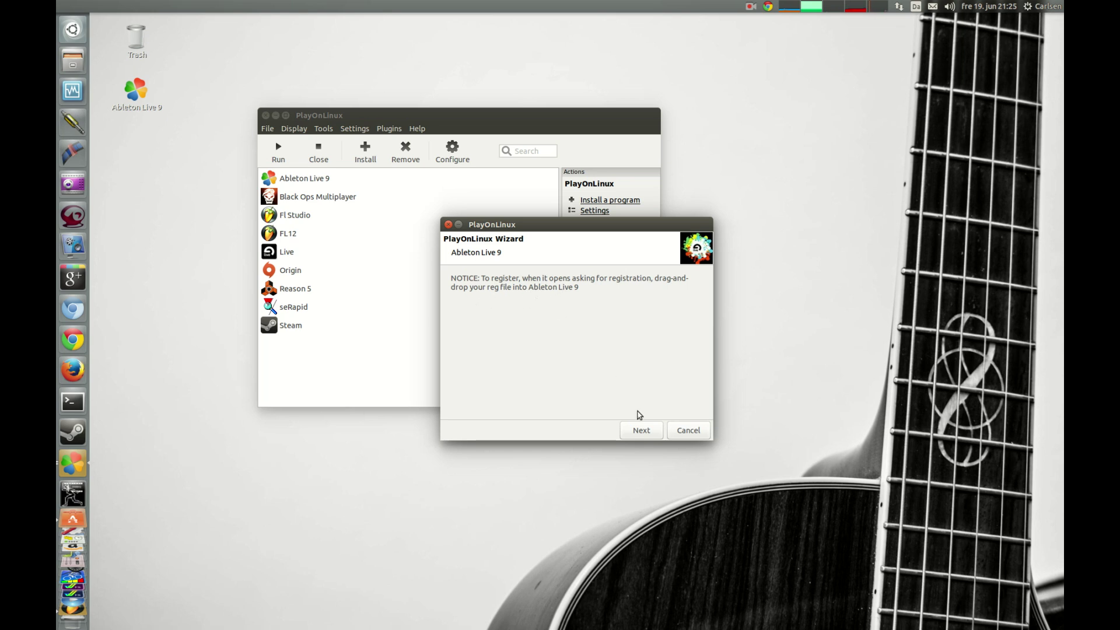
left_click(641, 431)
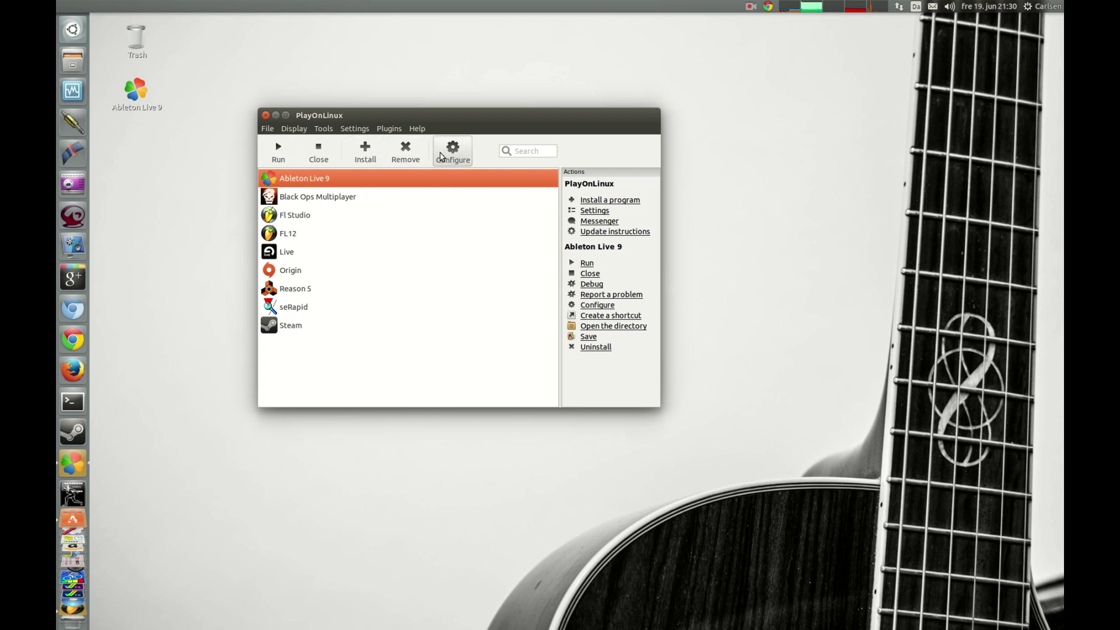
Install the wineasio component into Ableton Live 9's virtual drive from its configuration window.
left_click(442, 156)
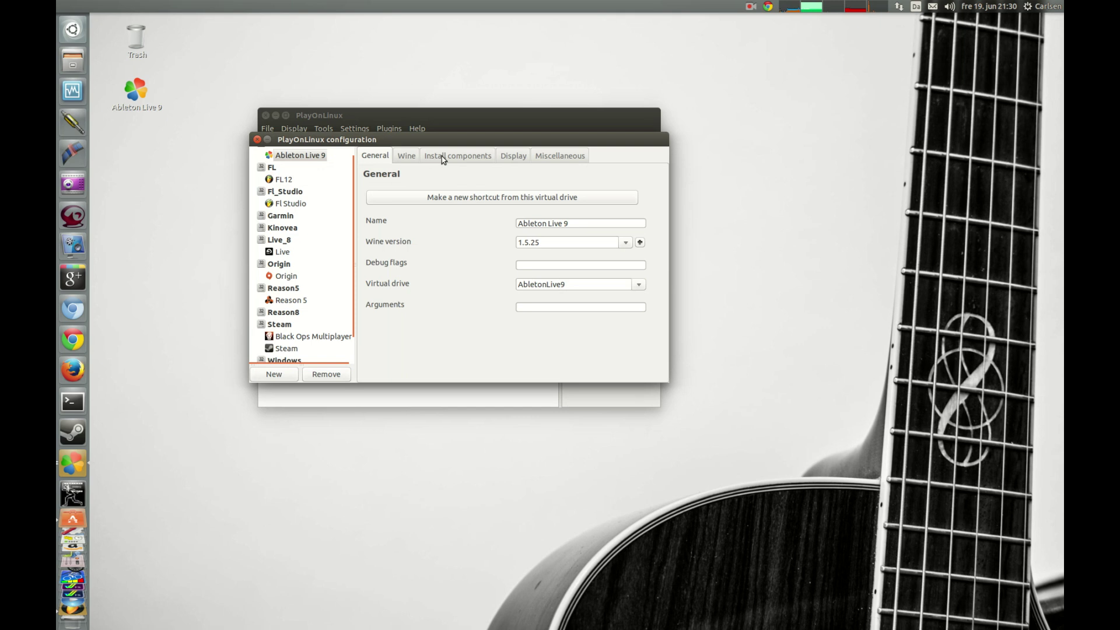
left_click(442, 156)
scroll(400, 235, "down", 20)
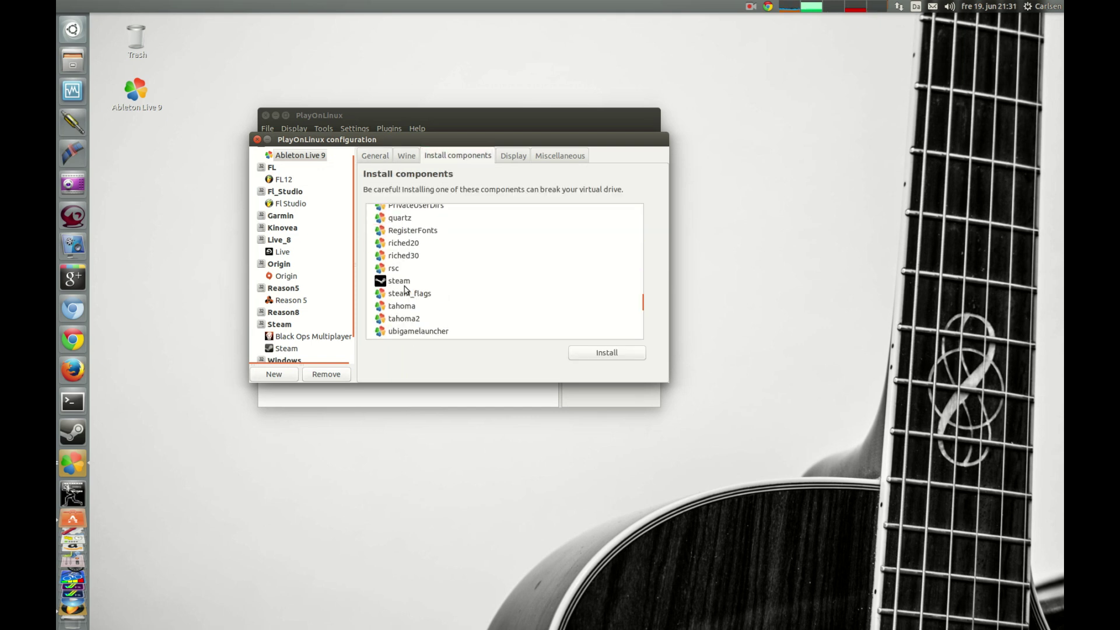
left_click(406, 283)
scroll(407, 295, "up", 2)
scroll(425, 327, "down", 2)
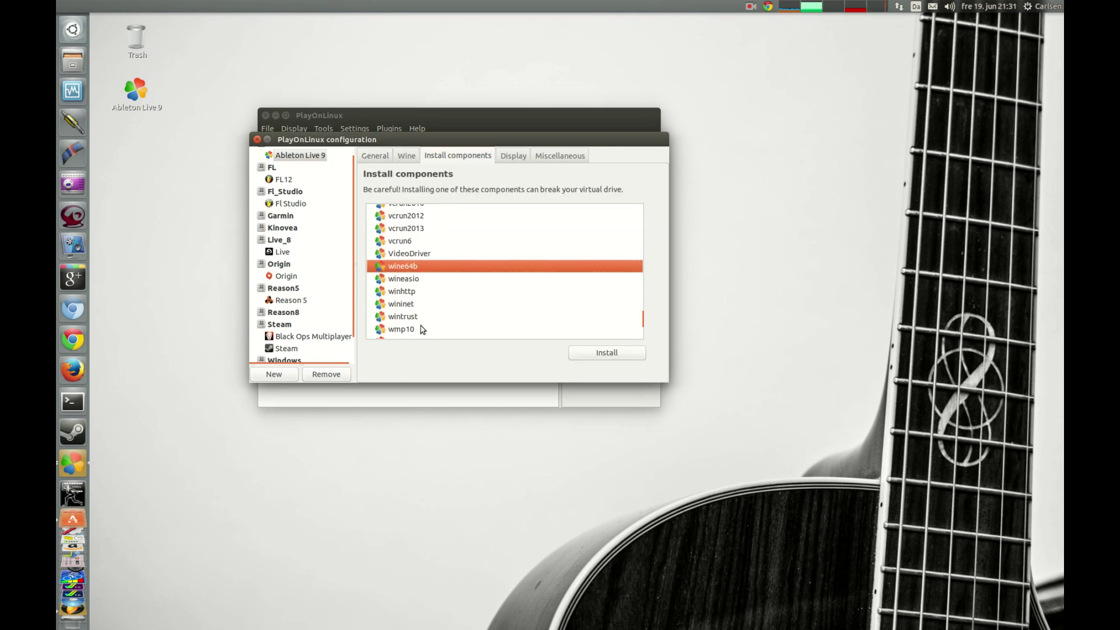
left_click(397, 280)
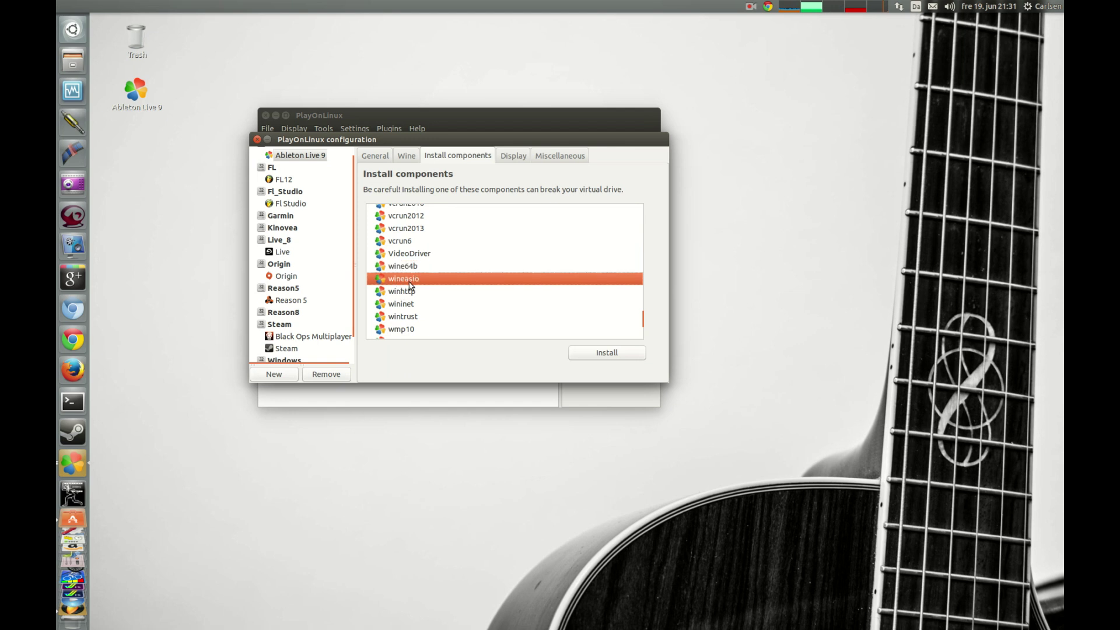
left_click(587, 356)
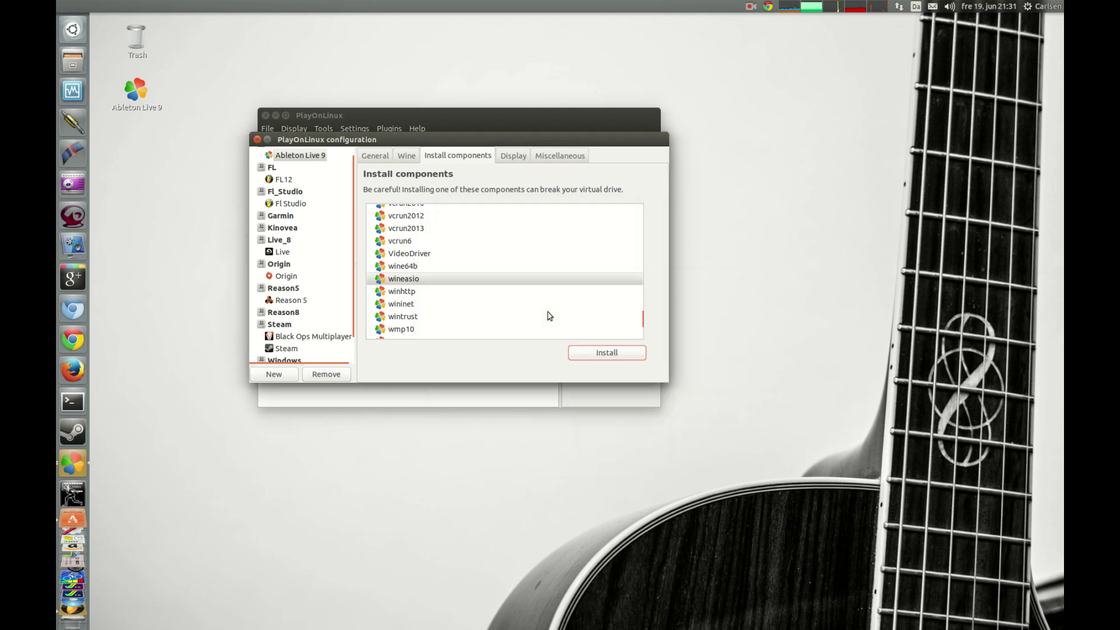
Search Software Center for 'jackd' and check the JACK Audio Connection Kit default server package is installed.
left_click(258, 140)
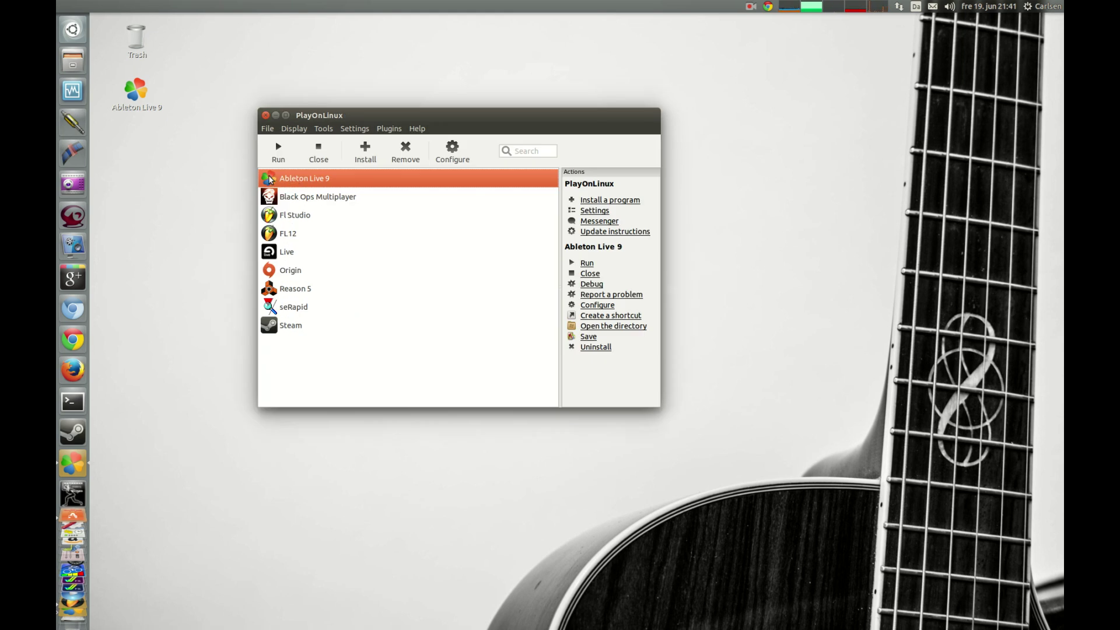
mouse_move(90, 136)
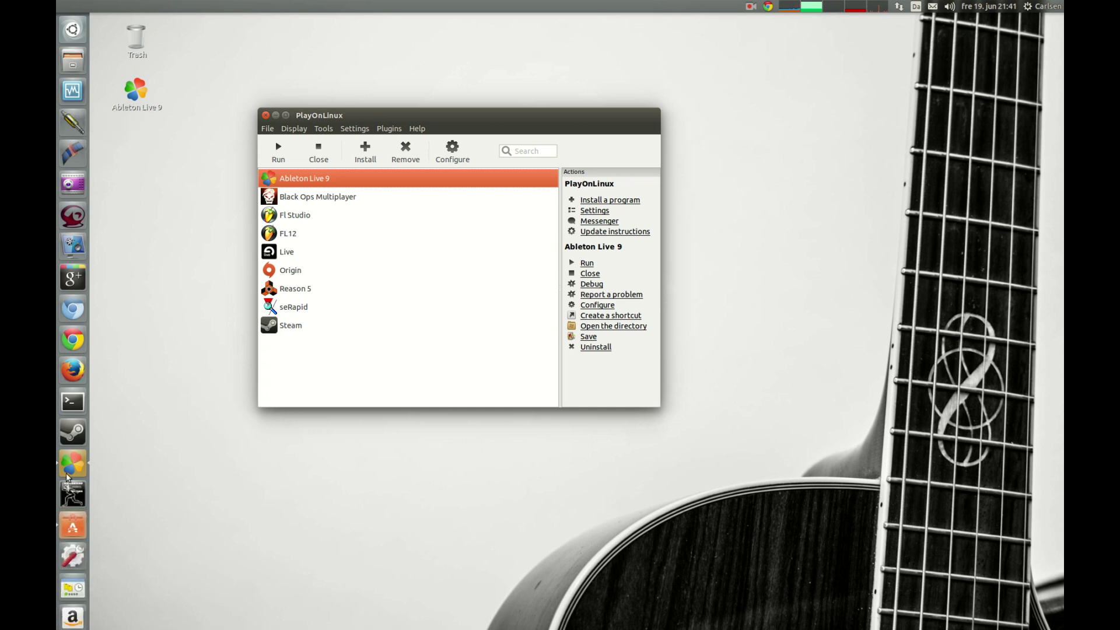
left_click(72, 527)
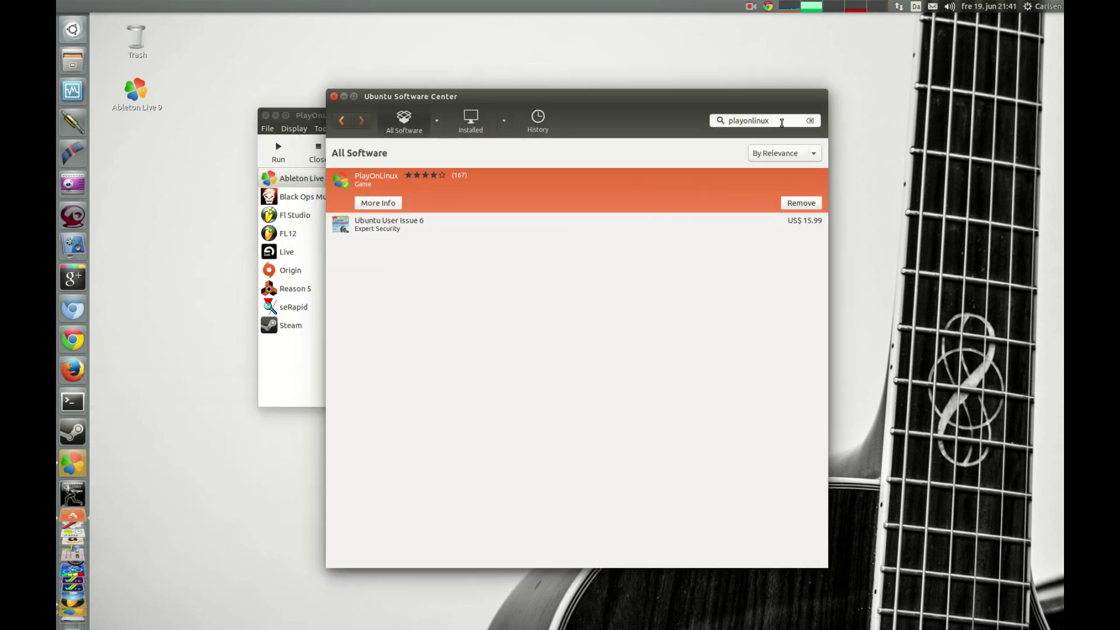
left_click_drag(779, 121, 725, 121)
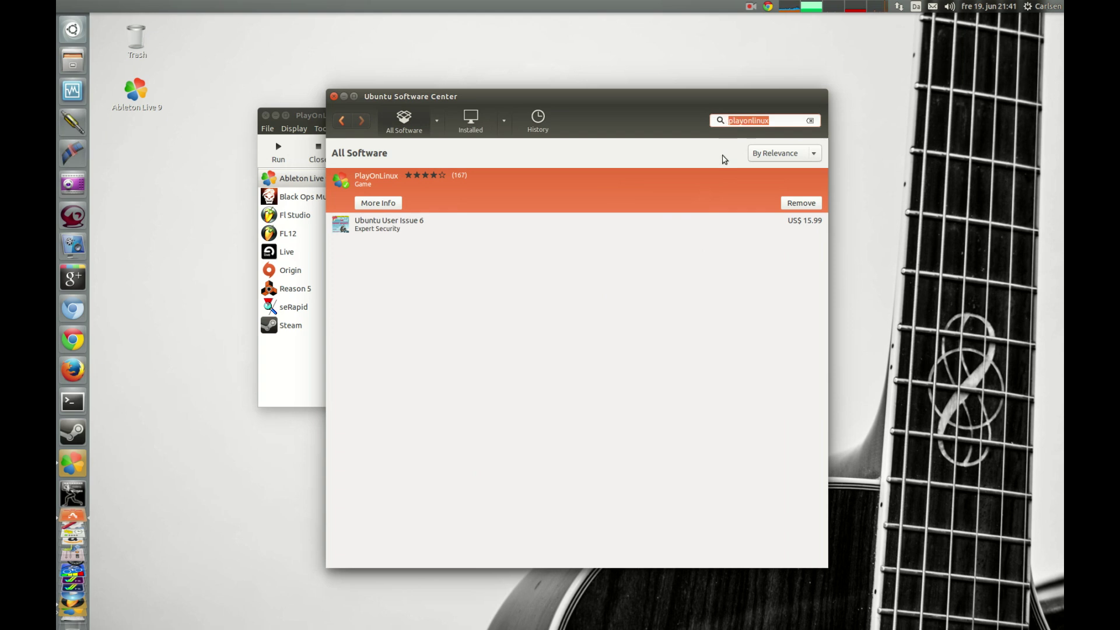
type("jackd")
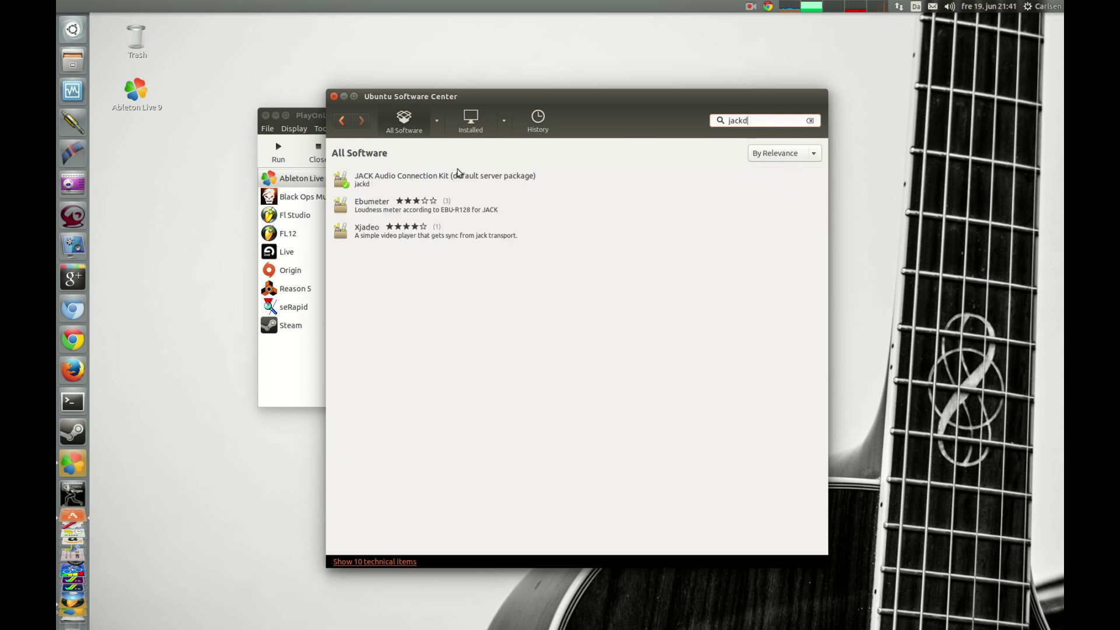
left_click(439, 183)
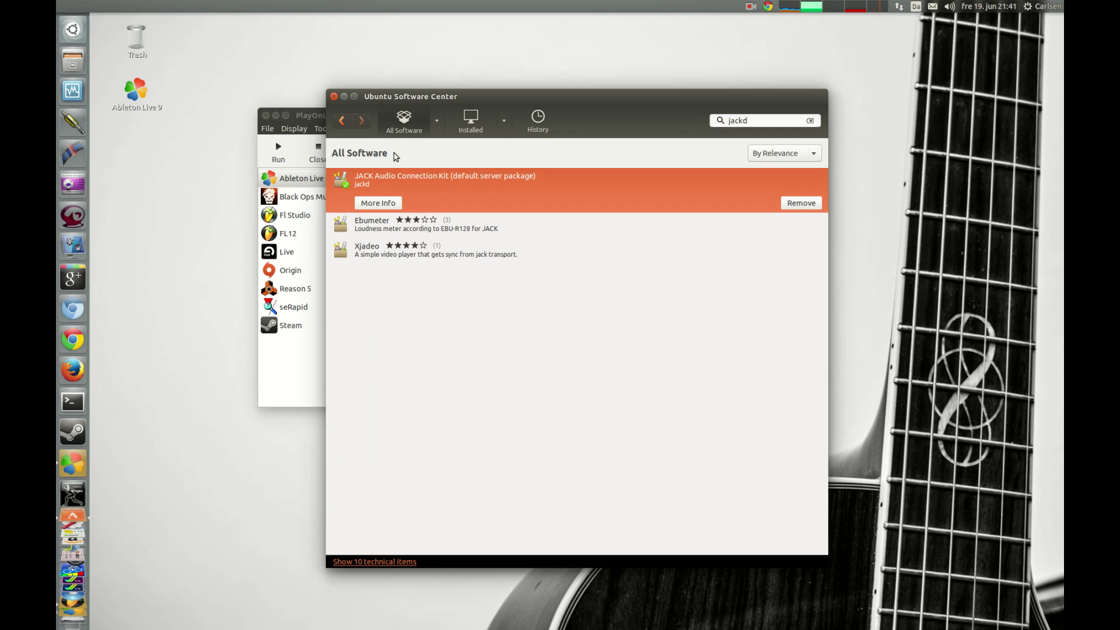
Launch QjackCtl, review its Setup without changes, and start the JACK server at 44100 Hz.
left_click(334, 96)
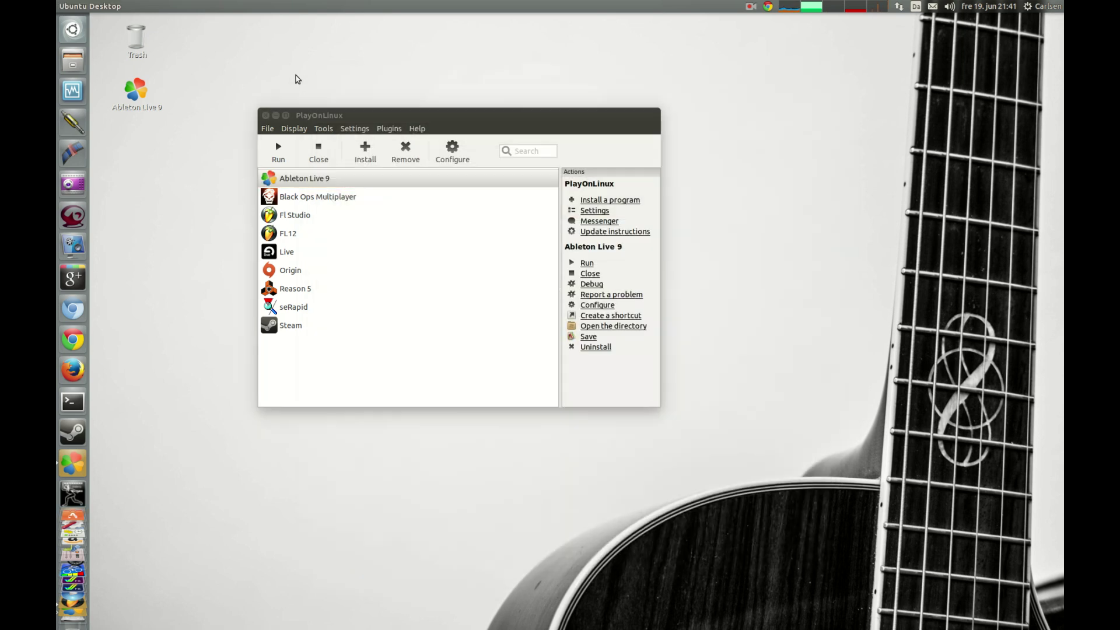
left_click(72, 122)
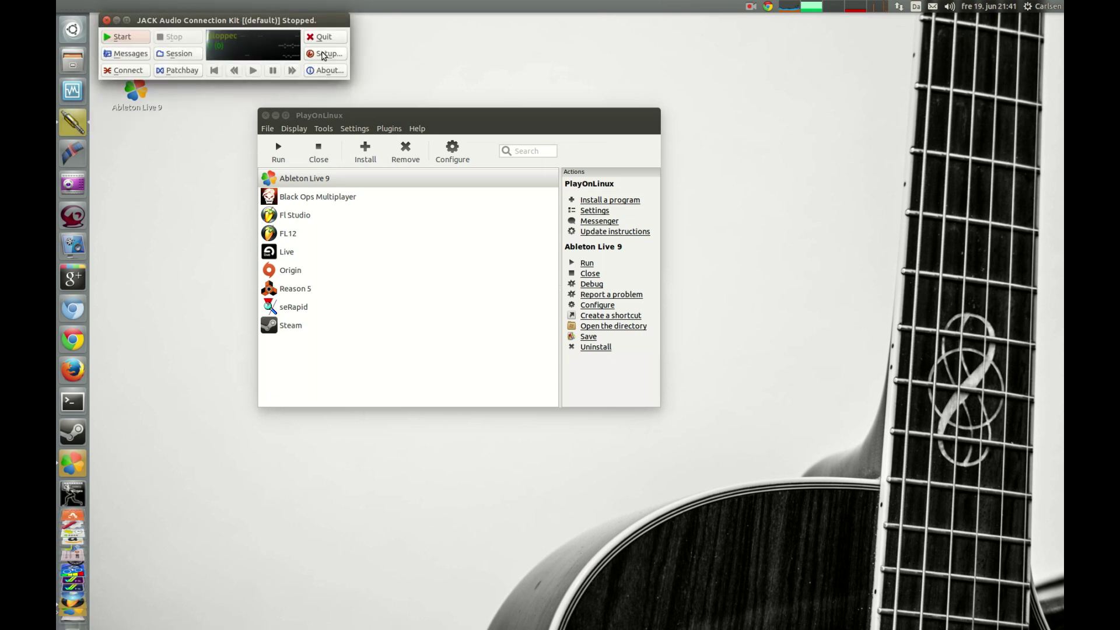
left_click(322, 55)
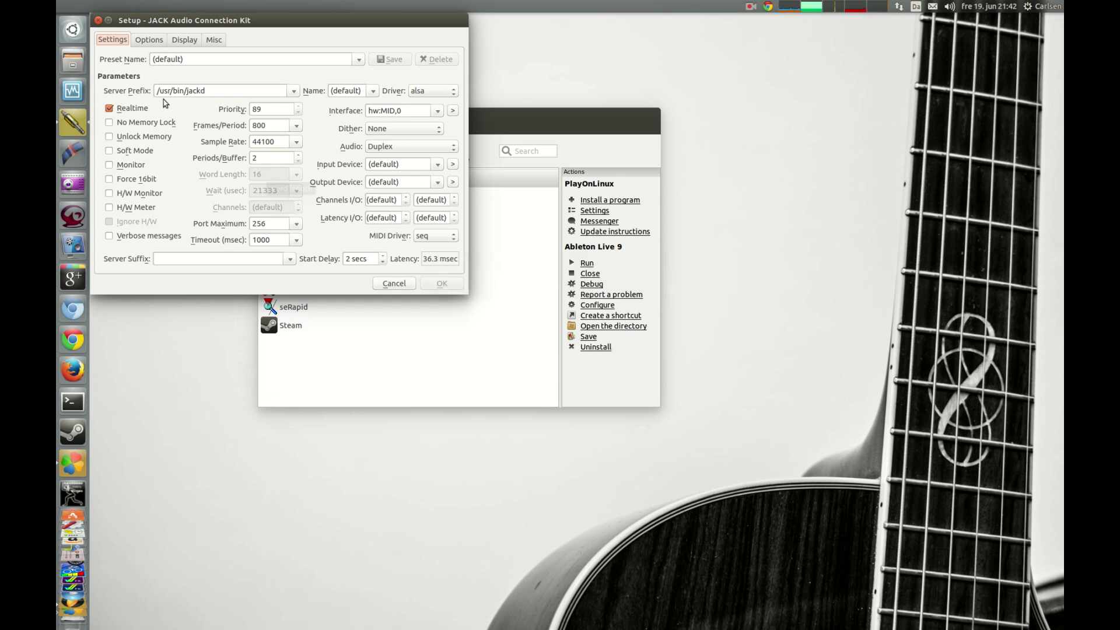
left_click(98, 21)
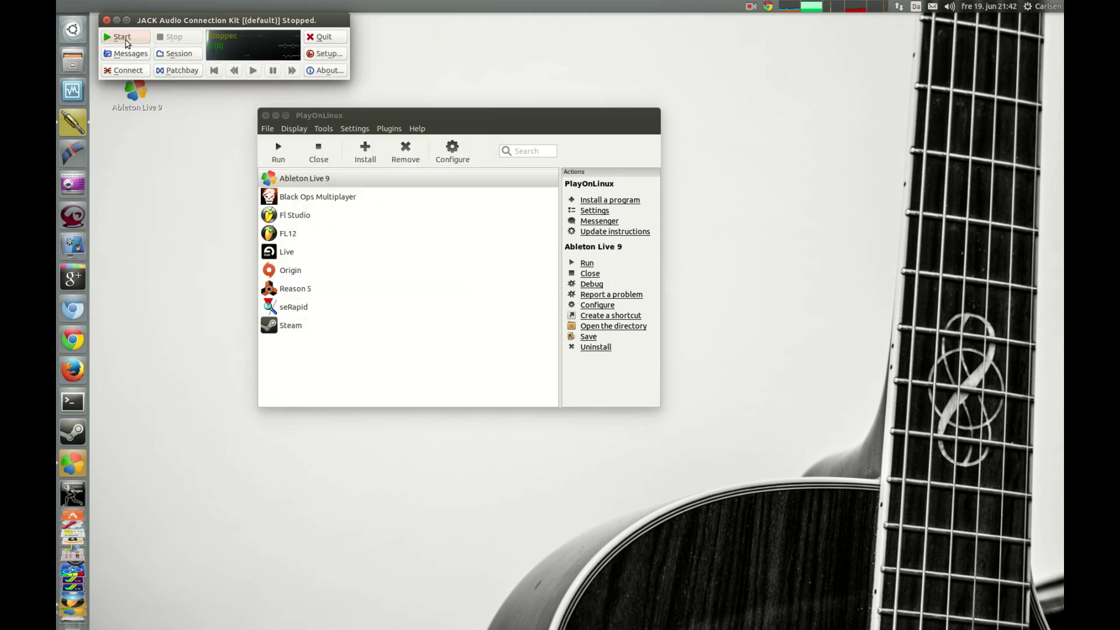
left_click(122, 36)
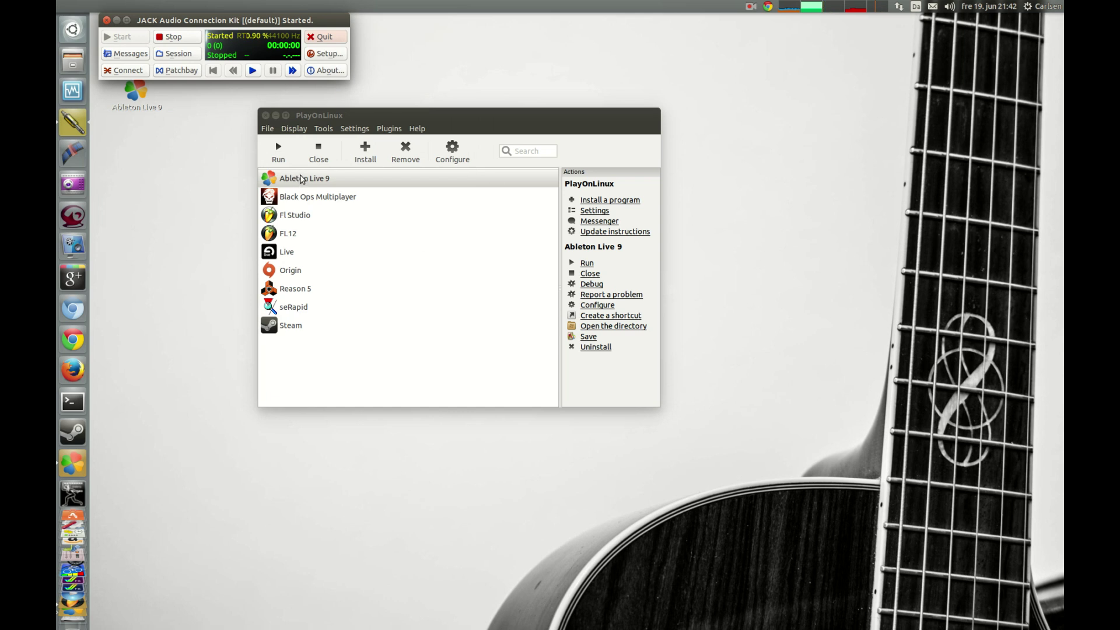
Run Ableton Live 9 from PlayOnLinux and continue the trial with Save/Export Disabled.
left_click(299, 180)
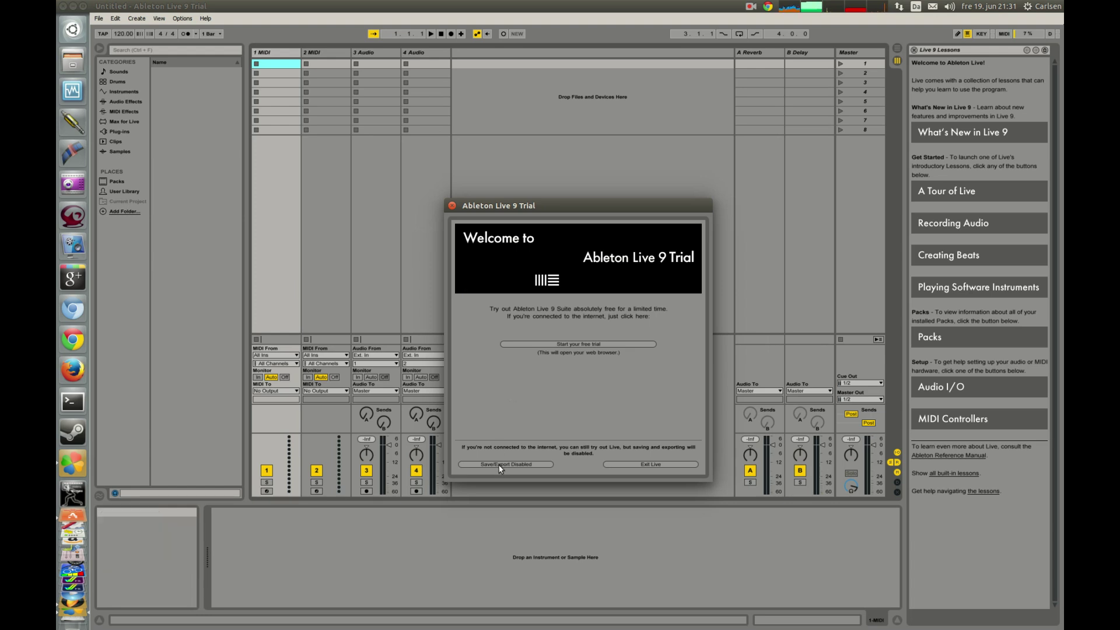
left_click(500, 465)
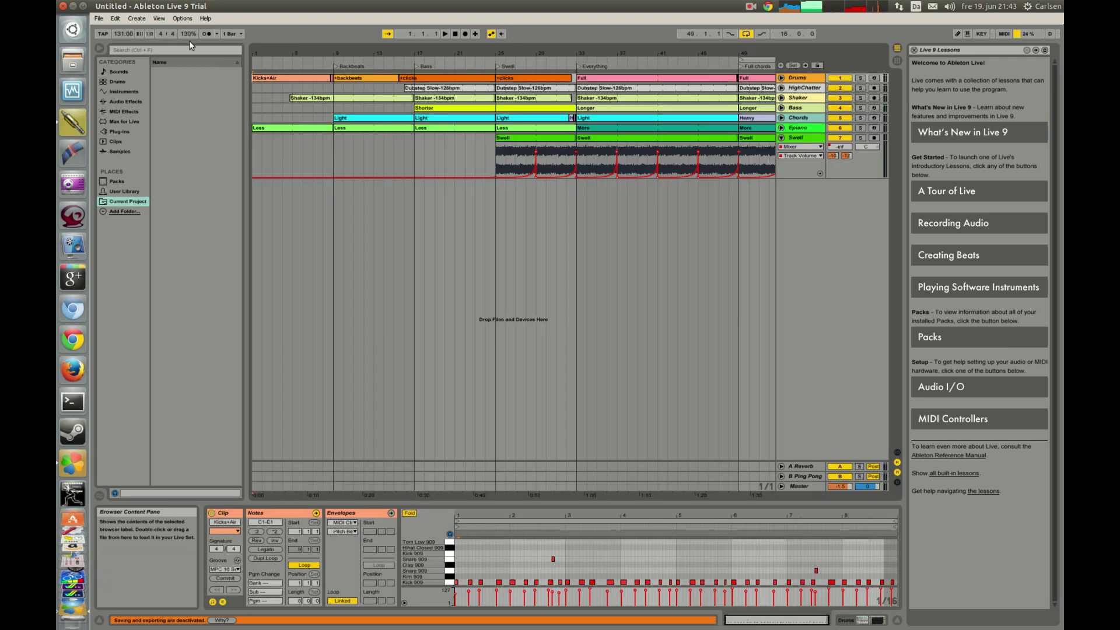
In Audio preferences, set Driver Type to ASIO and Audio Device to WineASIO Driver.
left_click(182, 18)
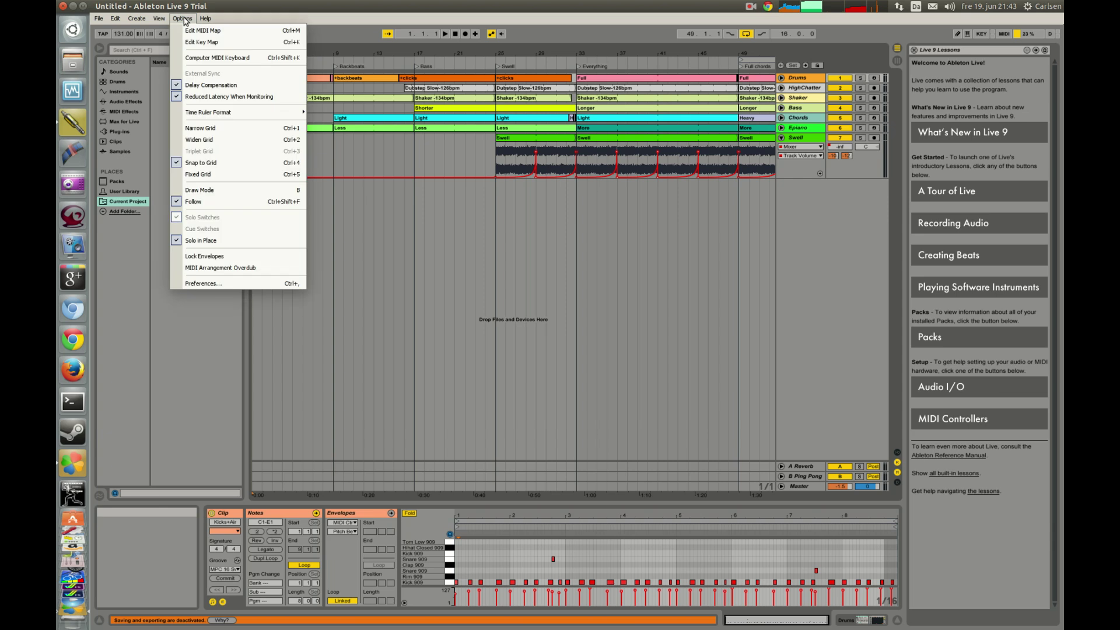
left_click(202, 283)
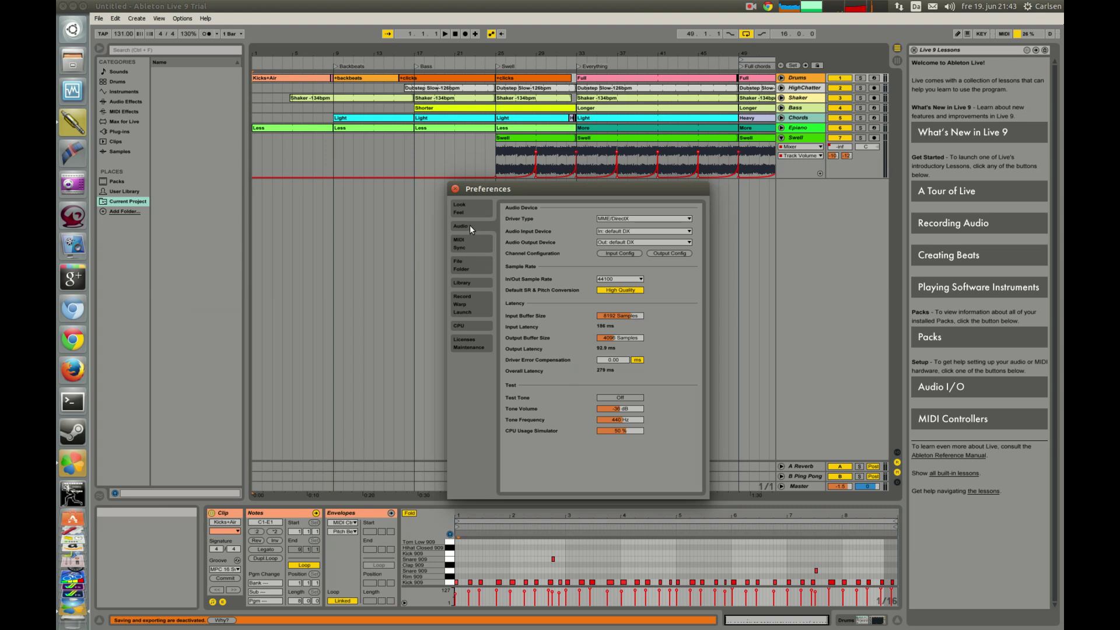
left_click_drag(533, 191, 484, 185)
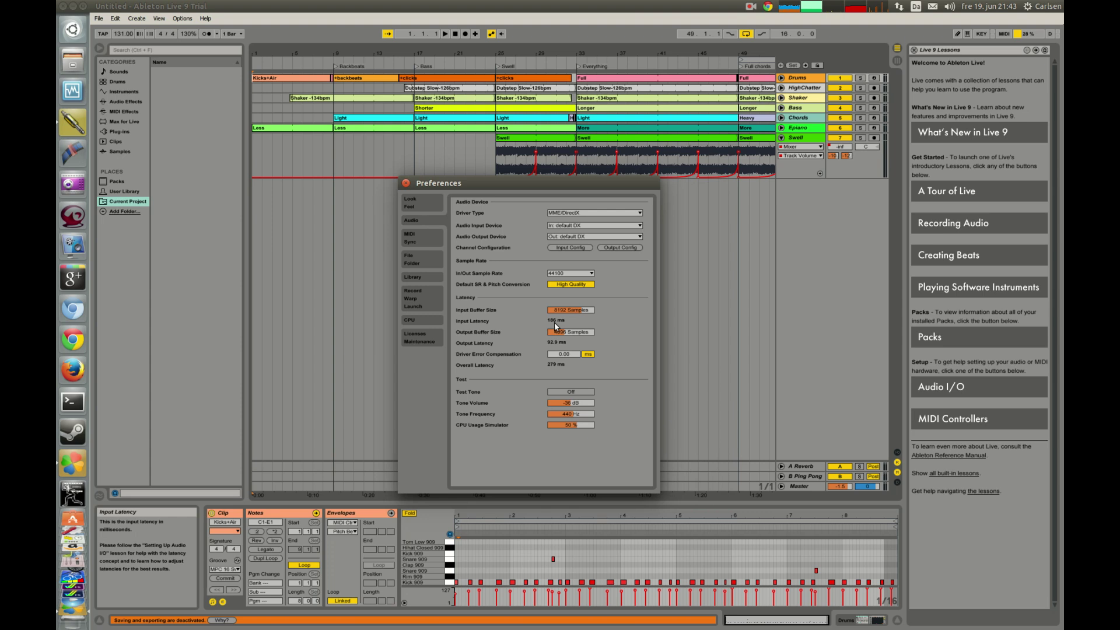
left_click(594, 213)
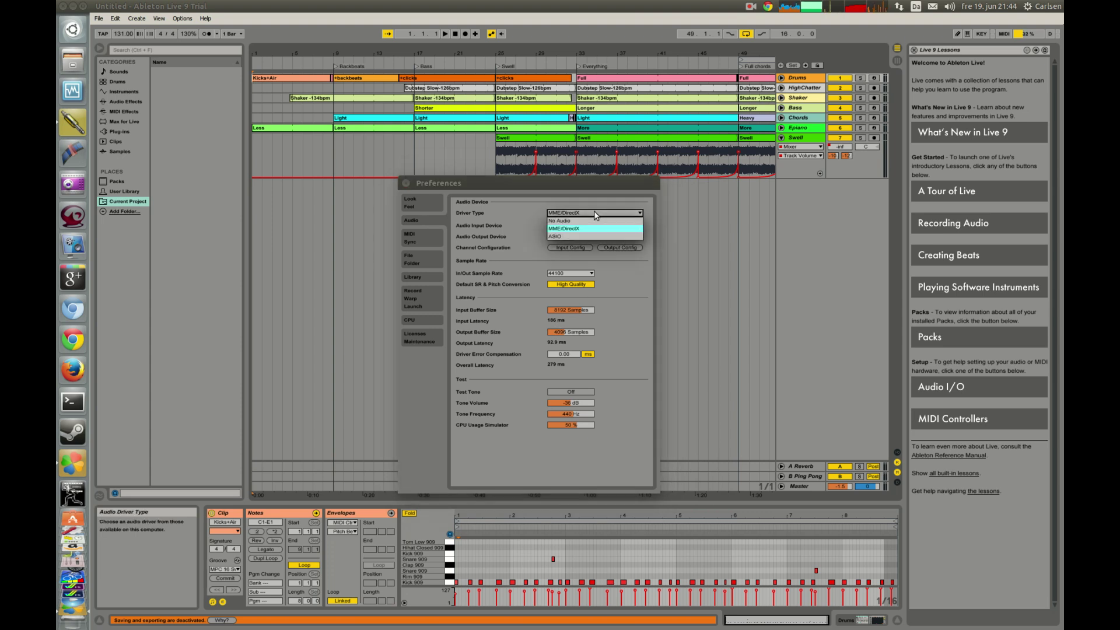
left_click(561, 237)
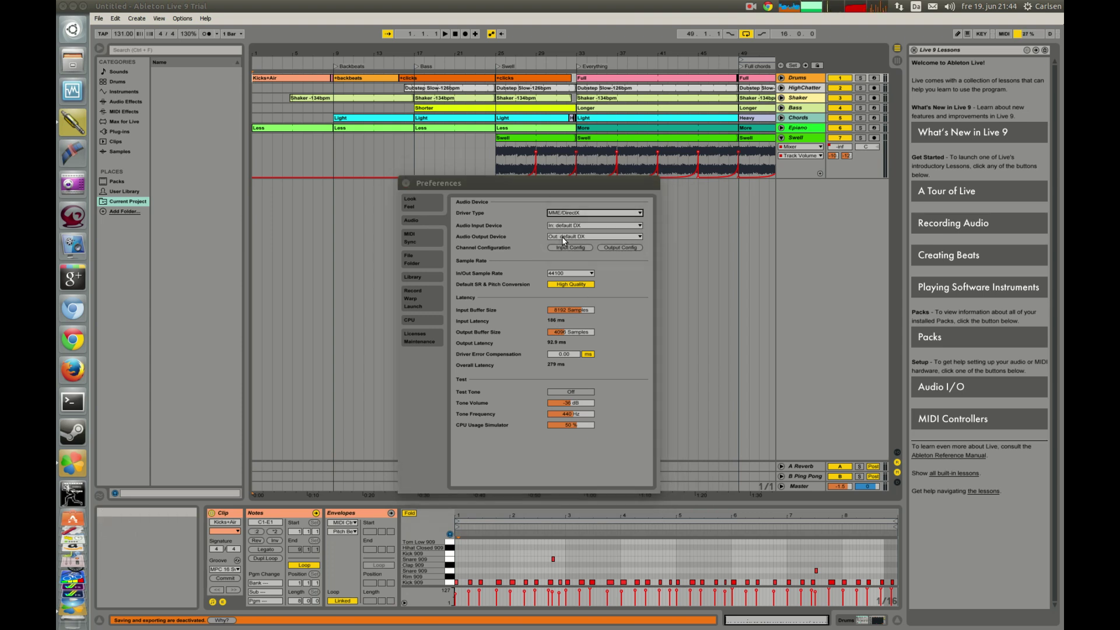
left_click(590, 226)
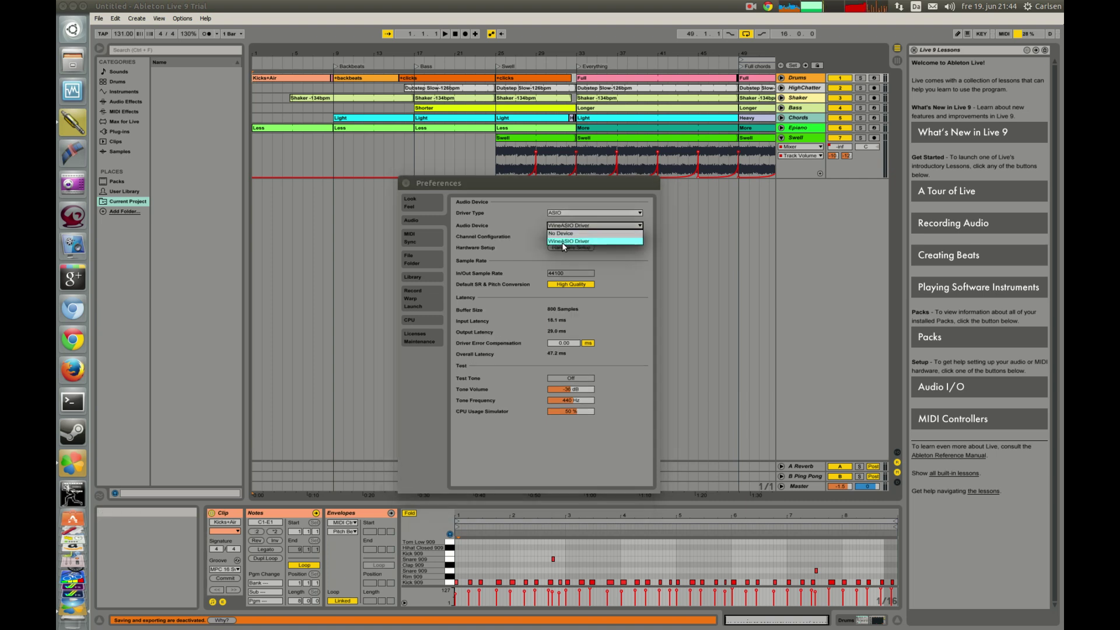
left_click(568, 241)
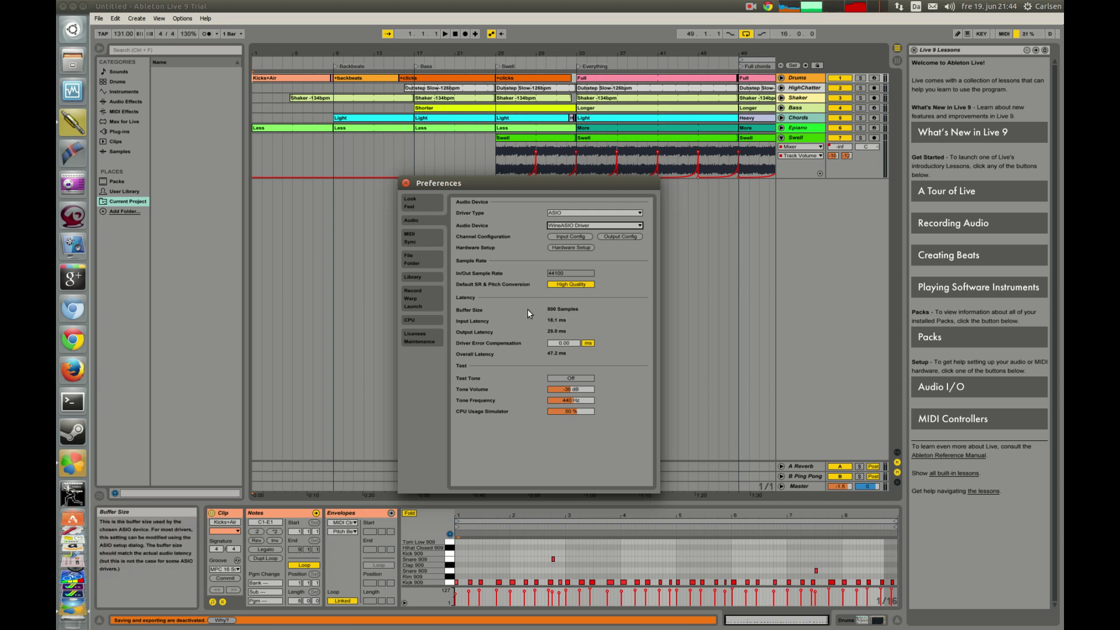
left_click(406, 182)
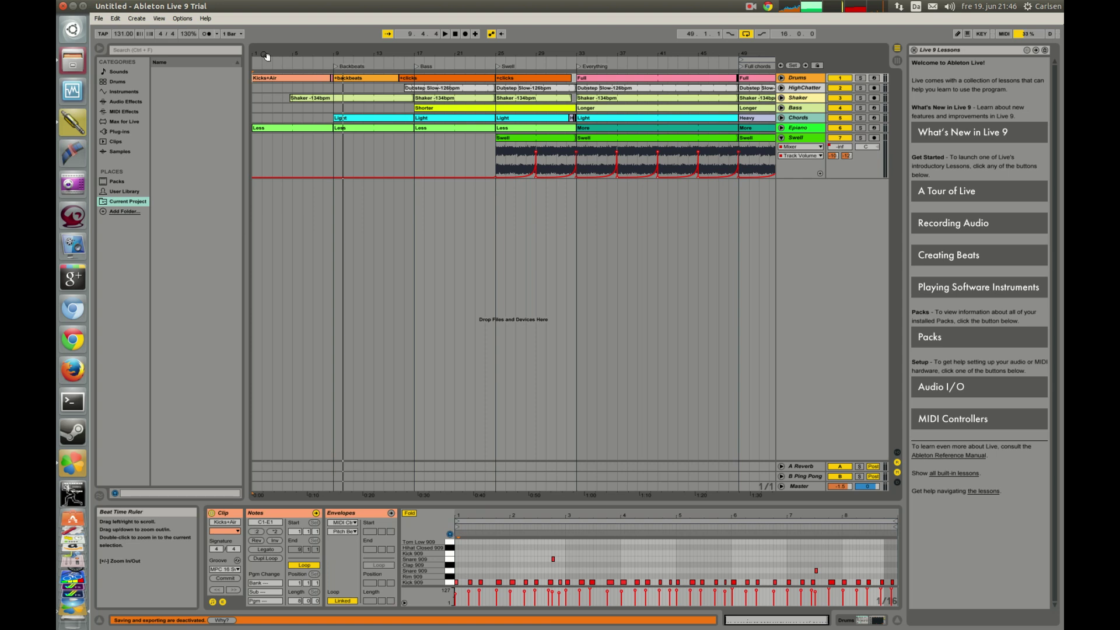
With Audio preferences showing, stop the JACK server and keep WineASIO Driver as audio device.
left_click(183, 19)
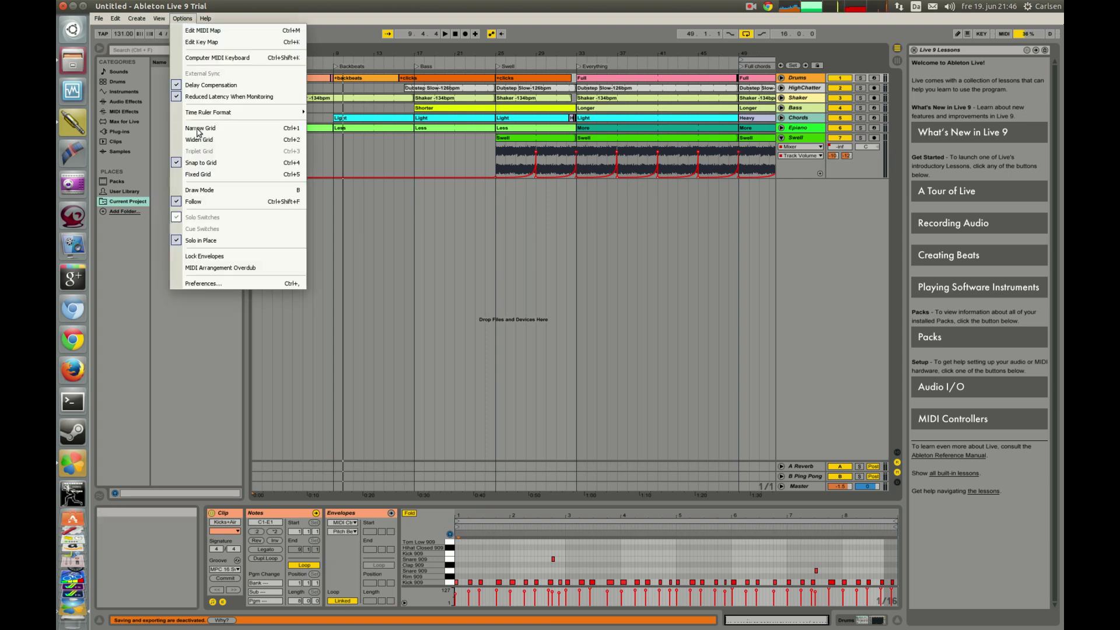
left_click(187, 283)
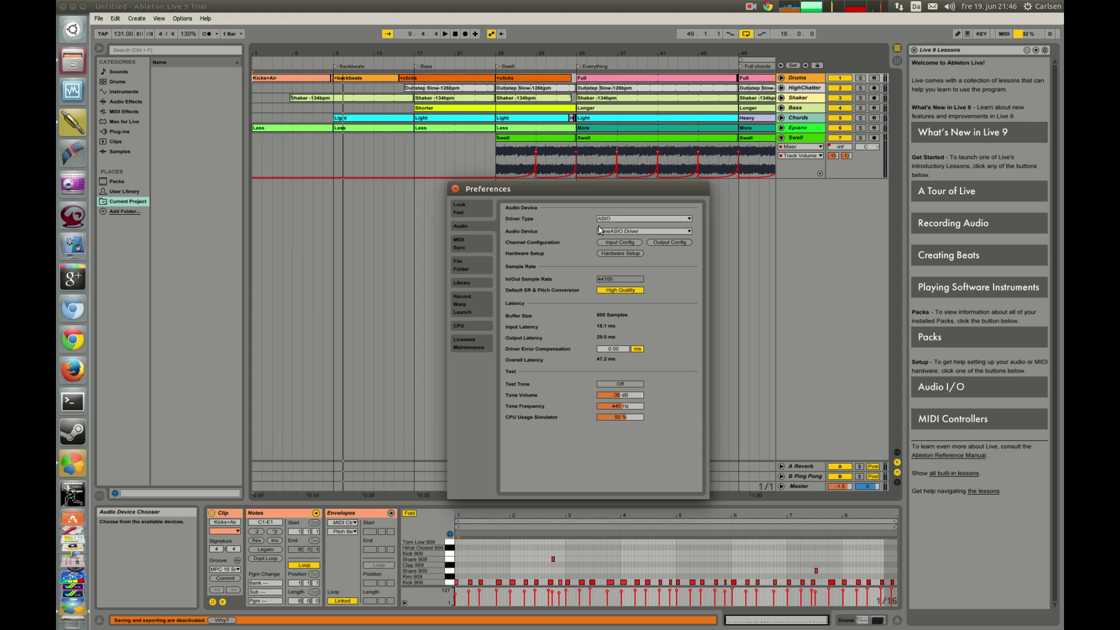
left_click(73, 124)
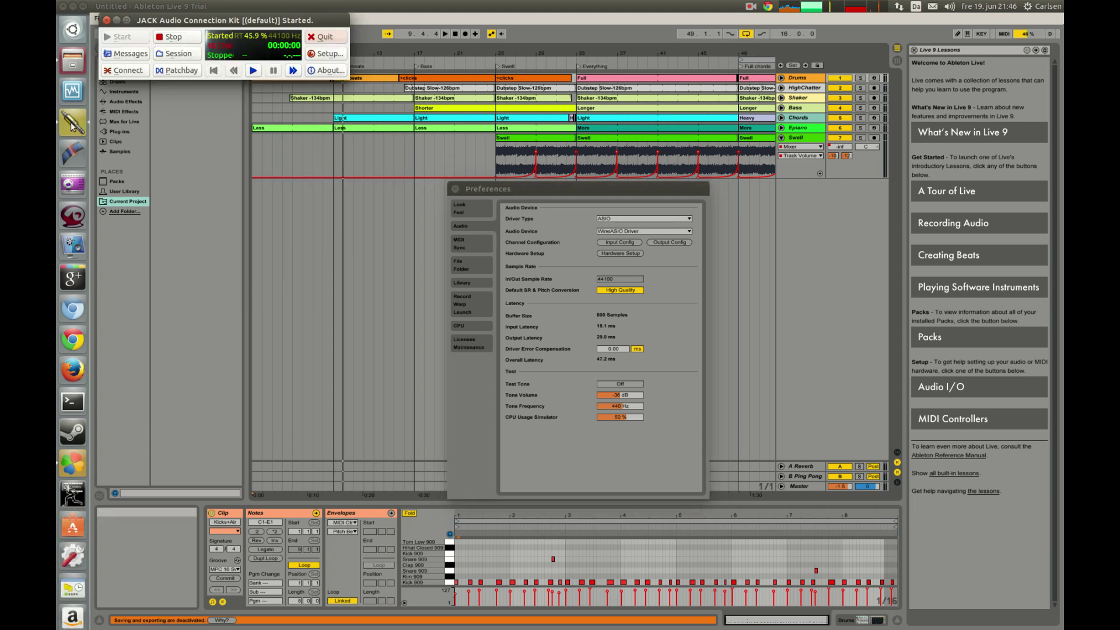
left_click(175, 39)
left_click(565, 194)
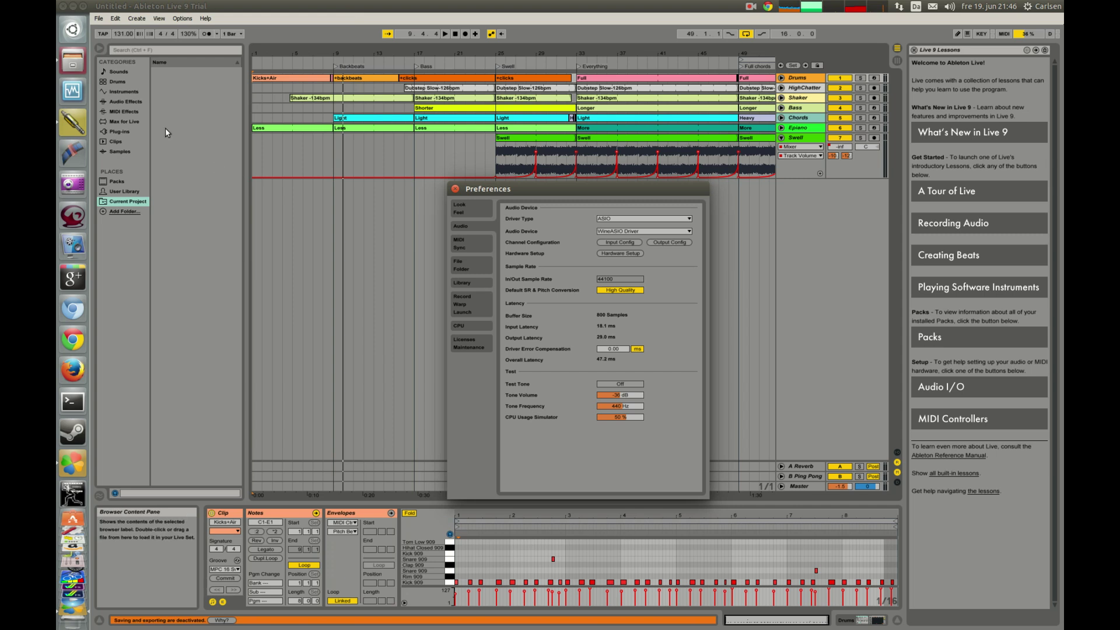
left_click(73, 577)
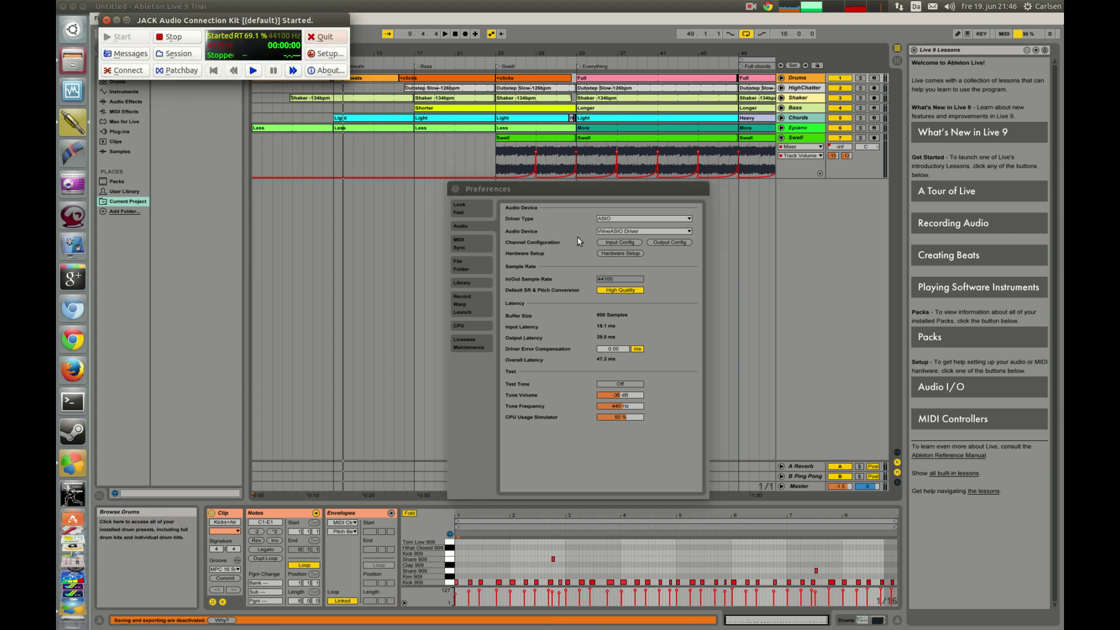
left_click(616, 232)
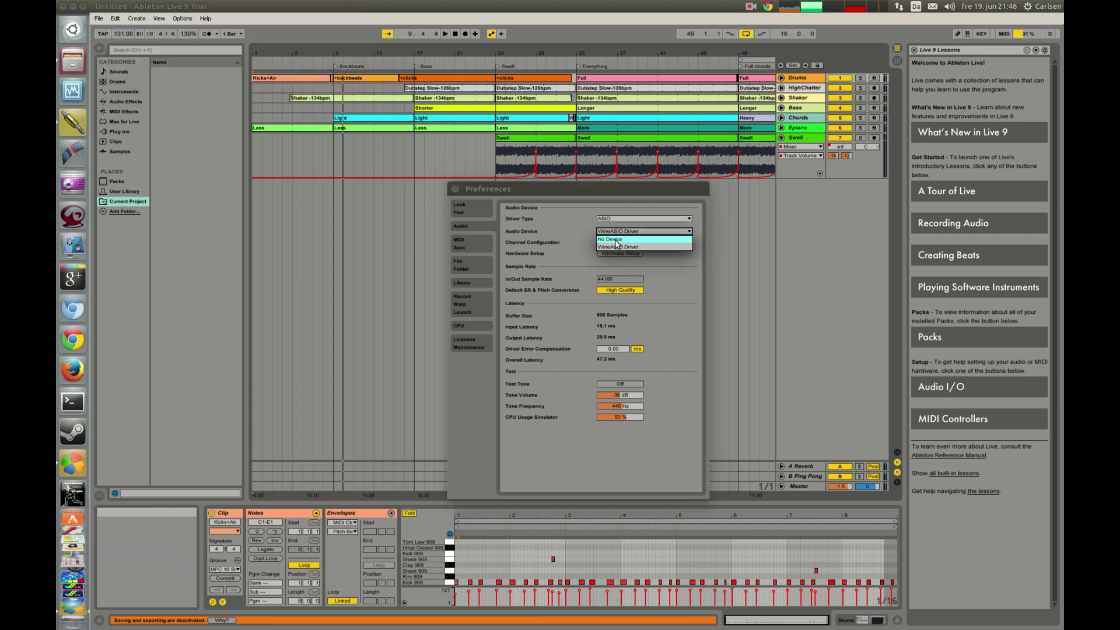
left_click(614, 246)
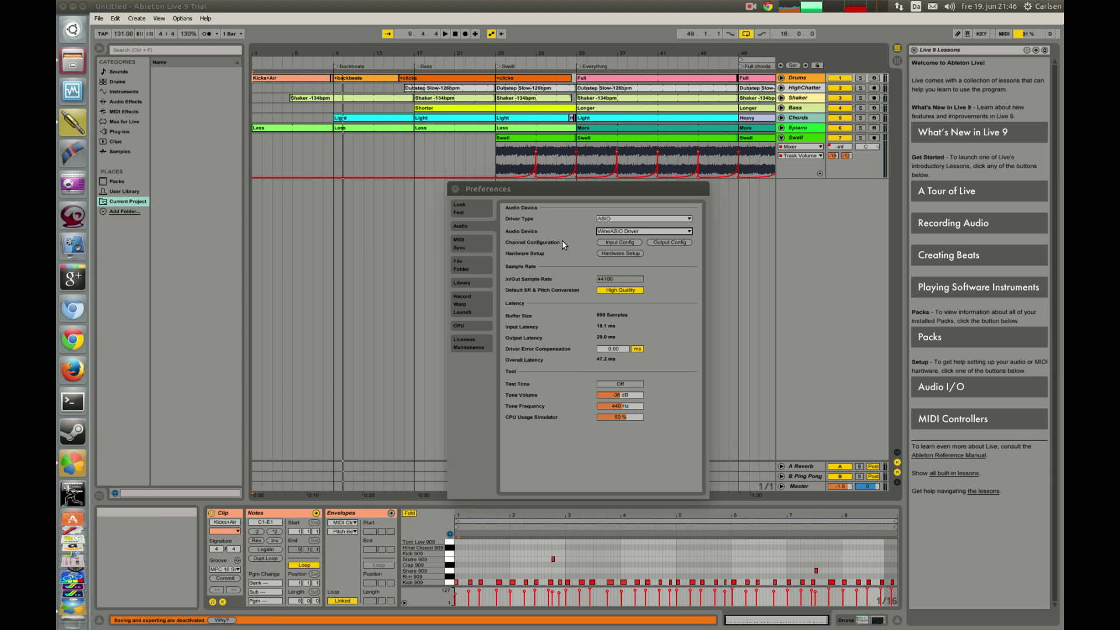
Check JACK setup's interfaces unchanged, restart the JACK server, then list Ableton's audio devices.
left_click(61, 124)
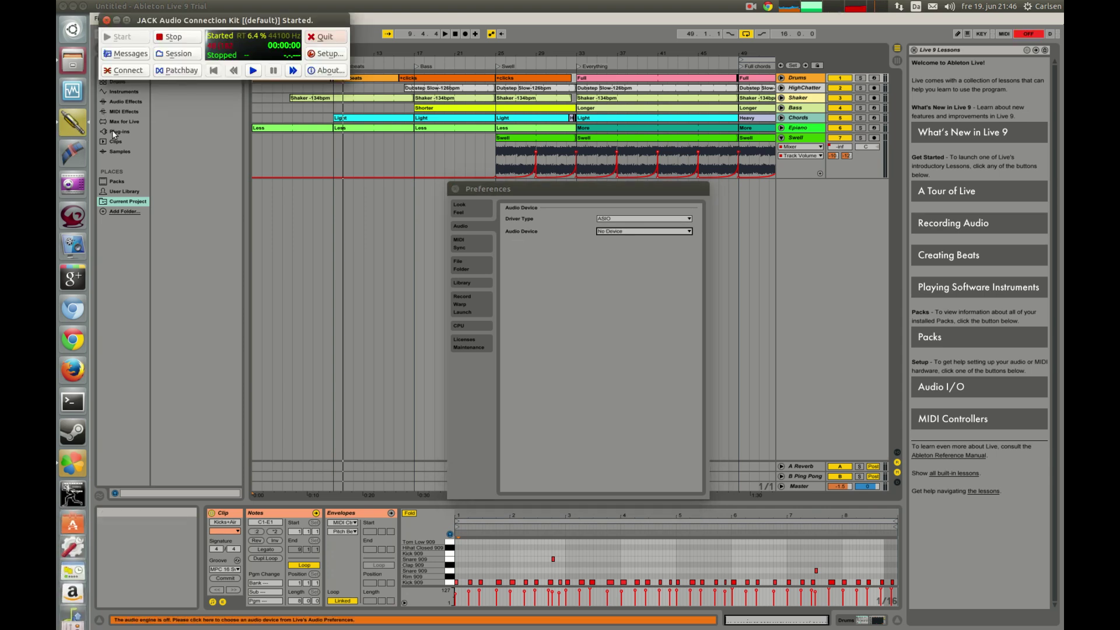
left_click(323, 54)
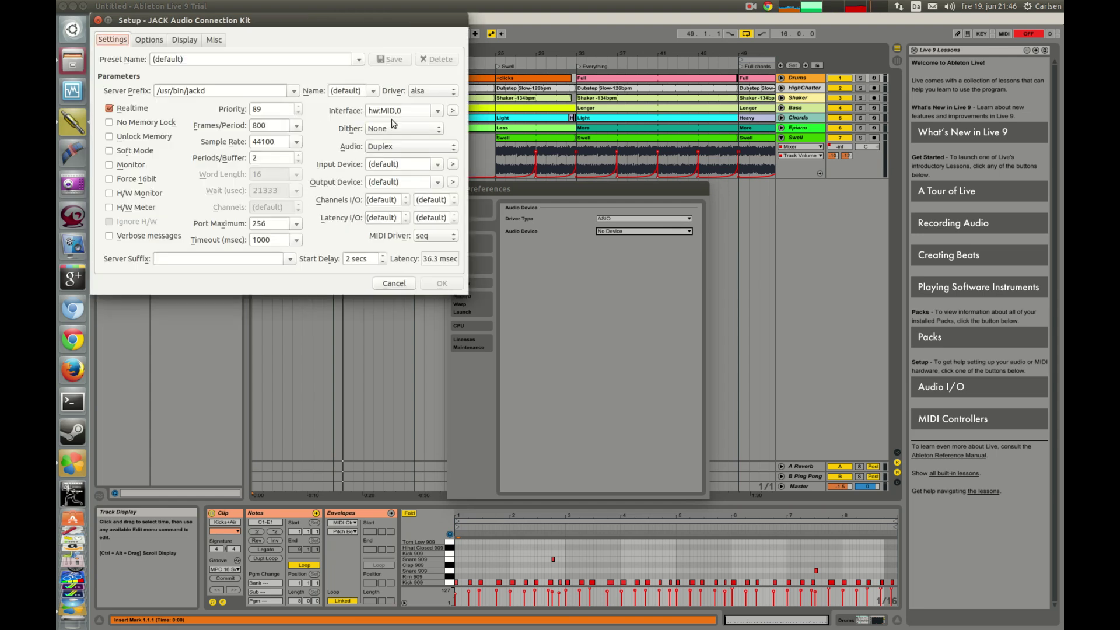
left_click(452, 111)
left_click(327, 116)
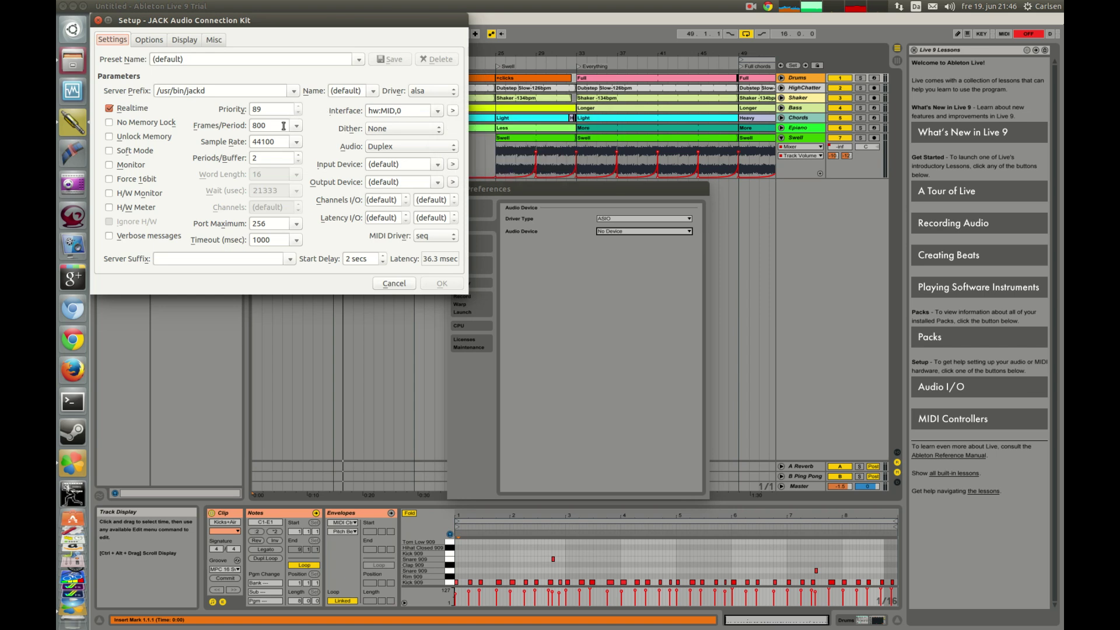
key("Escape")
left_click(128, 39)
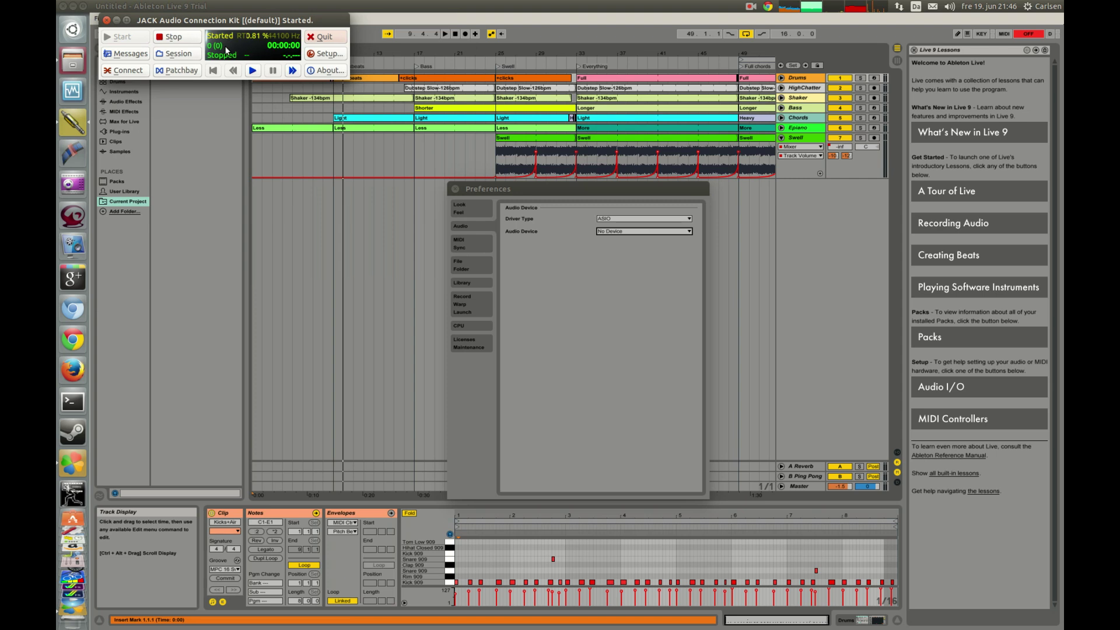
left_click(601, 231)
left_click(601, 250)
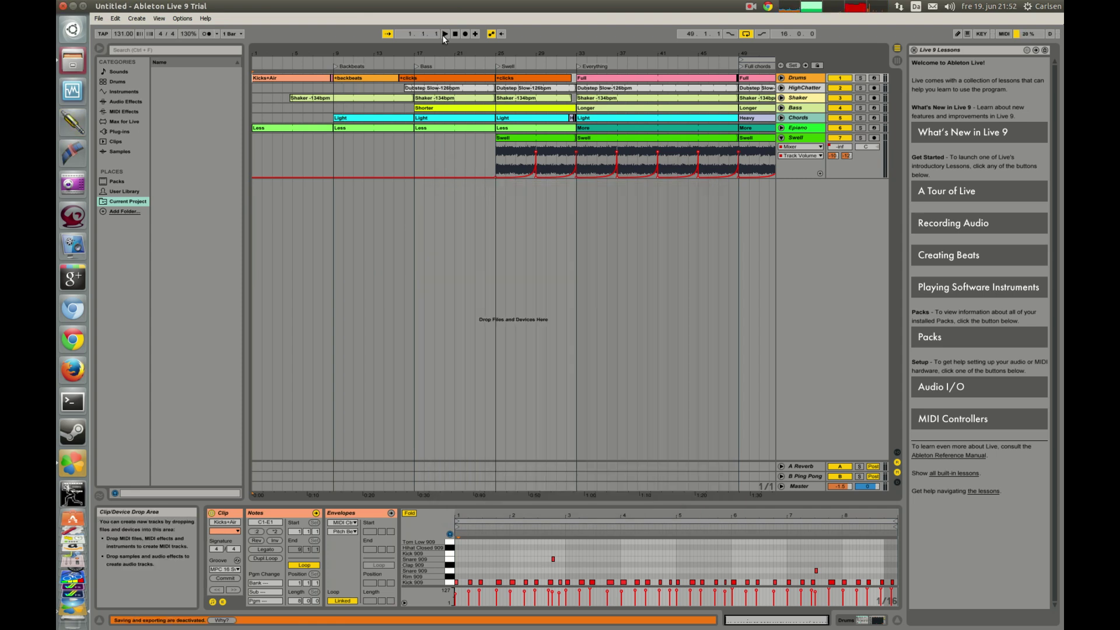
Play the demo arrangement from the transport bar to hear it through JACK.
left_click(445, 33)
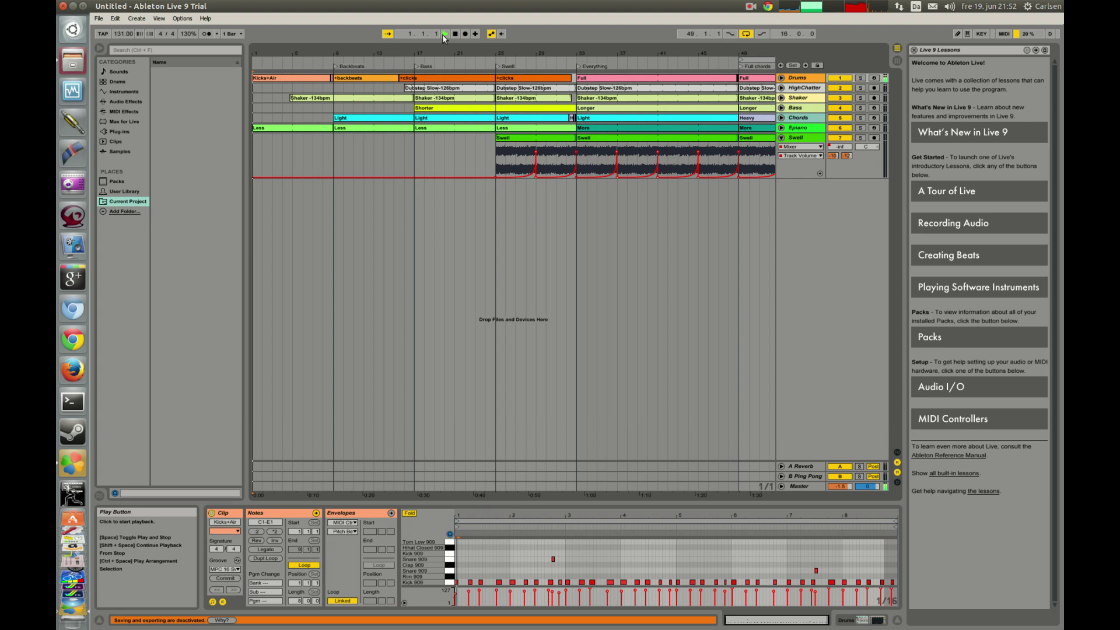